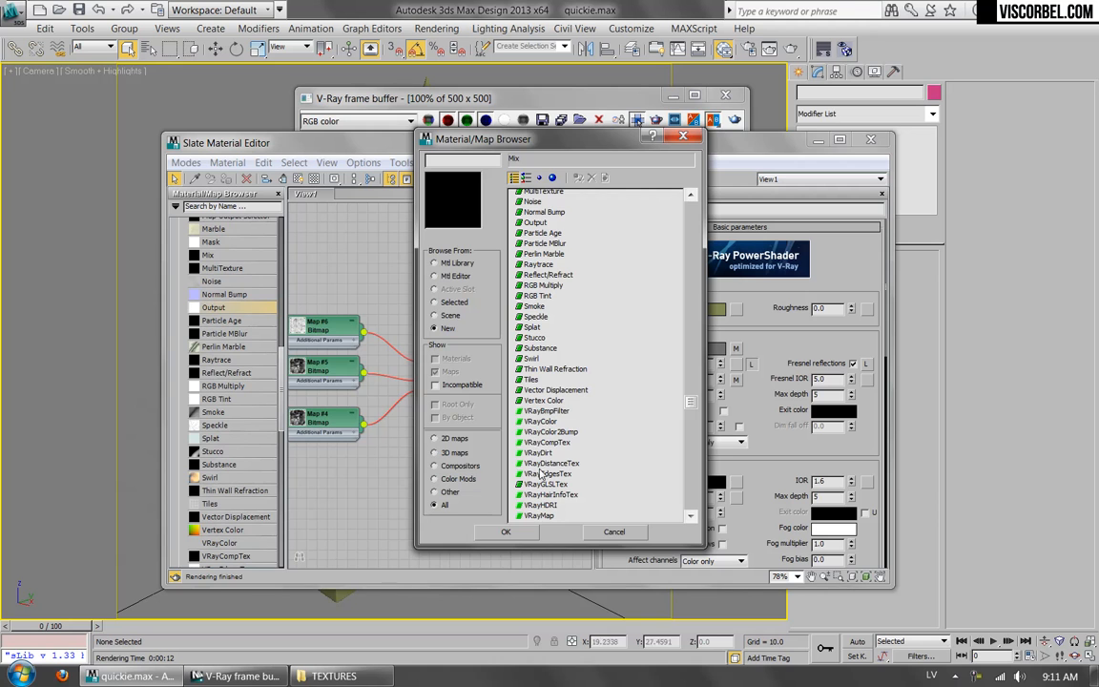
Assign a VRayDirt map to the diffuse slot, paste the material's diffuse color as its unoccluded color, and set its radius to 15.
double_click(537, 453)
right_click(694, 309)
left_click(721, 314)
left_click(736, 308)
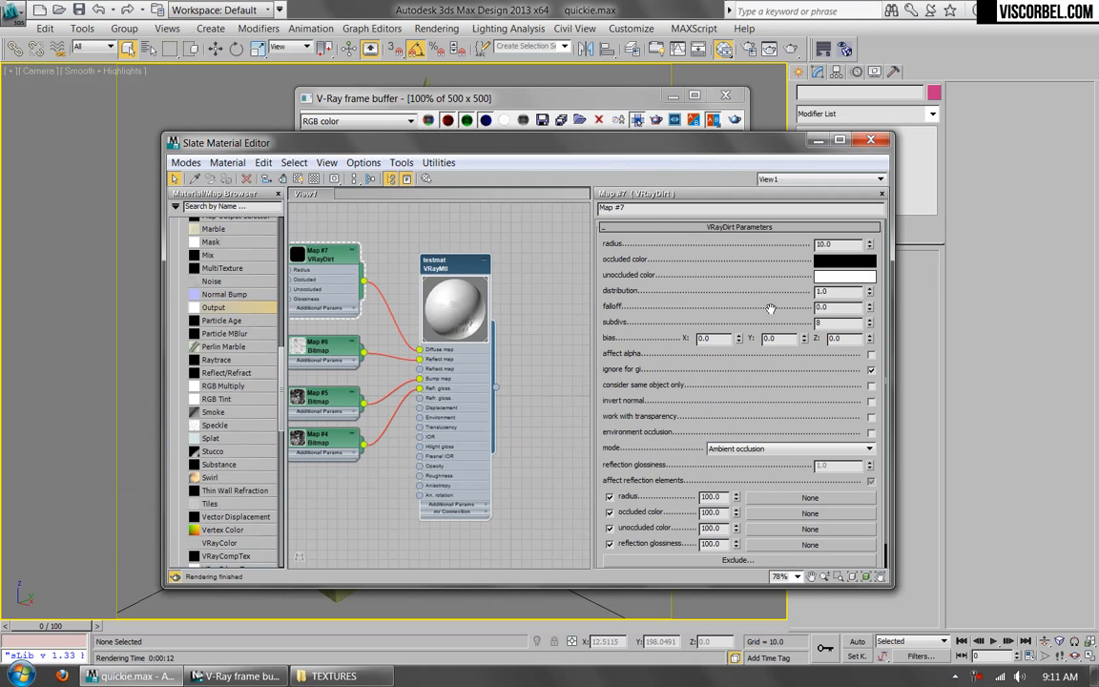
right_click(840, 278)
left_click(870, 304)
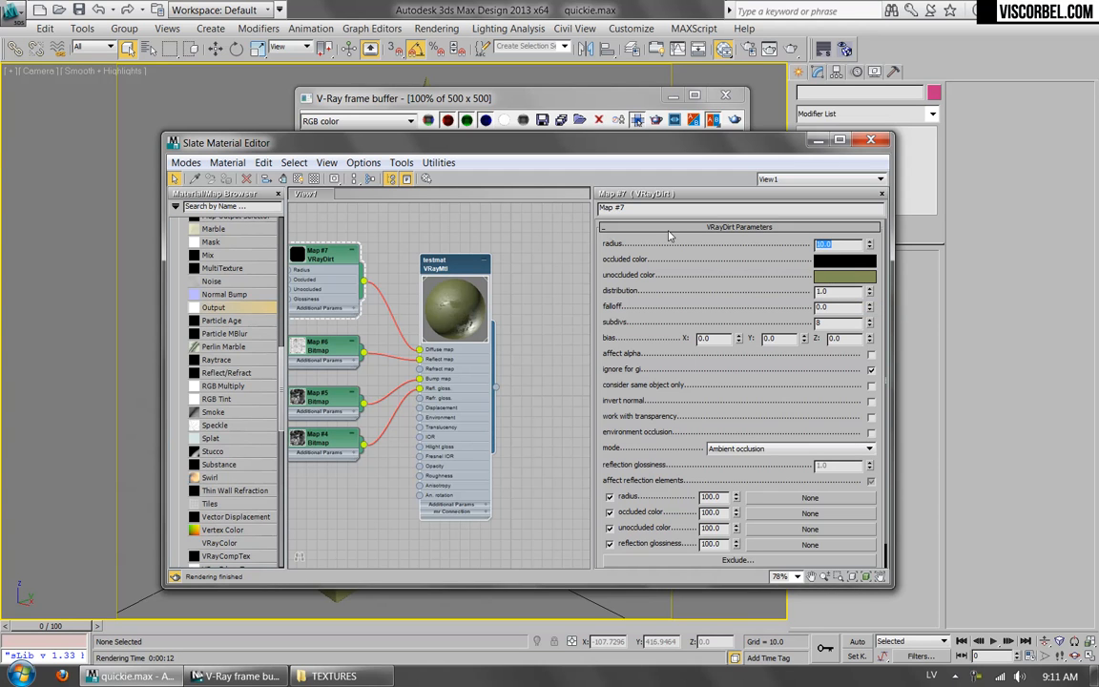
Render the scene and inspect the dirt effect on the object up close.
left_click(732, 121)
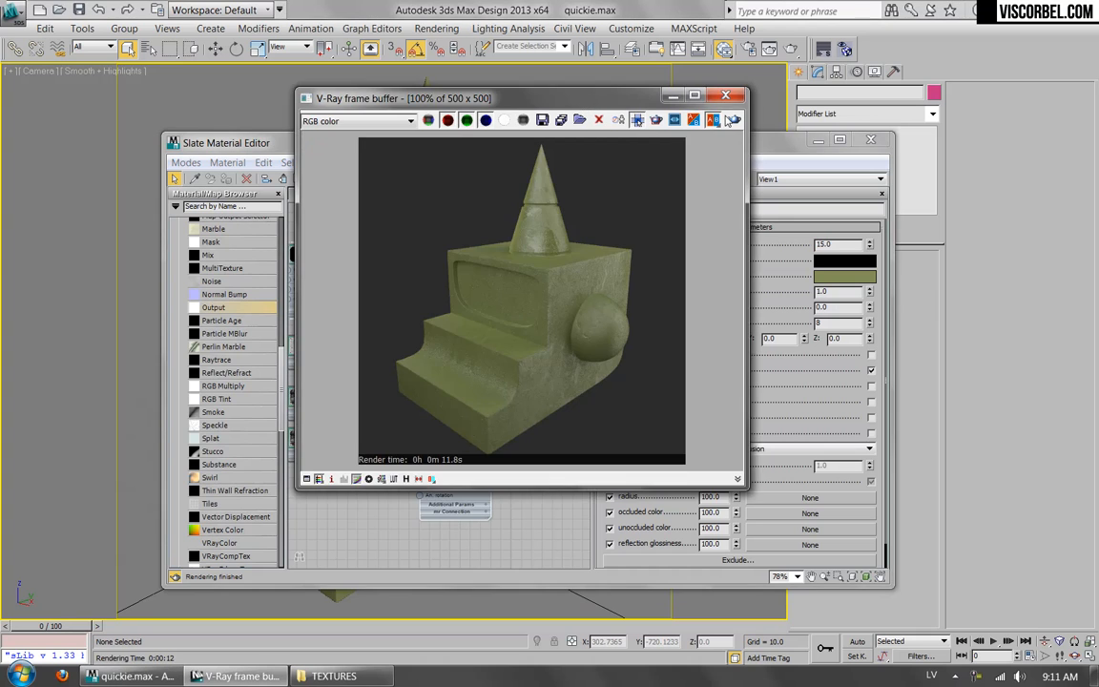
left_click(735, 119)
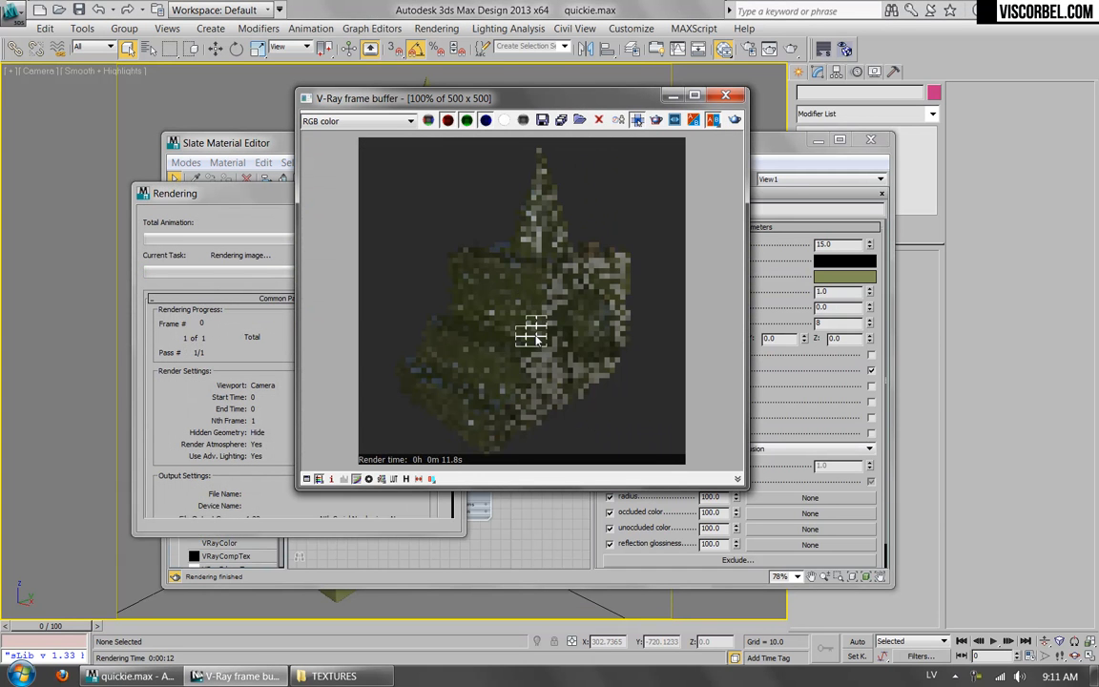
scroll(537, 341, "up", 1)
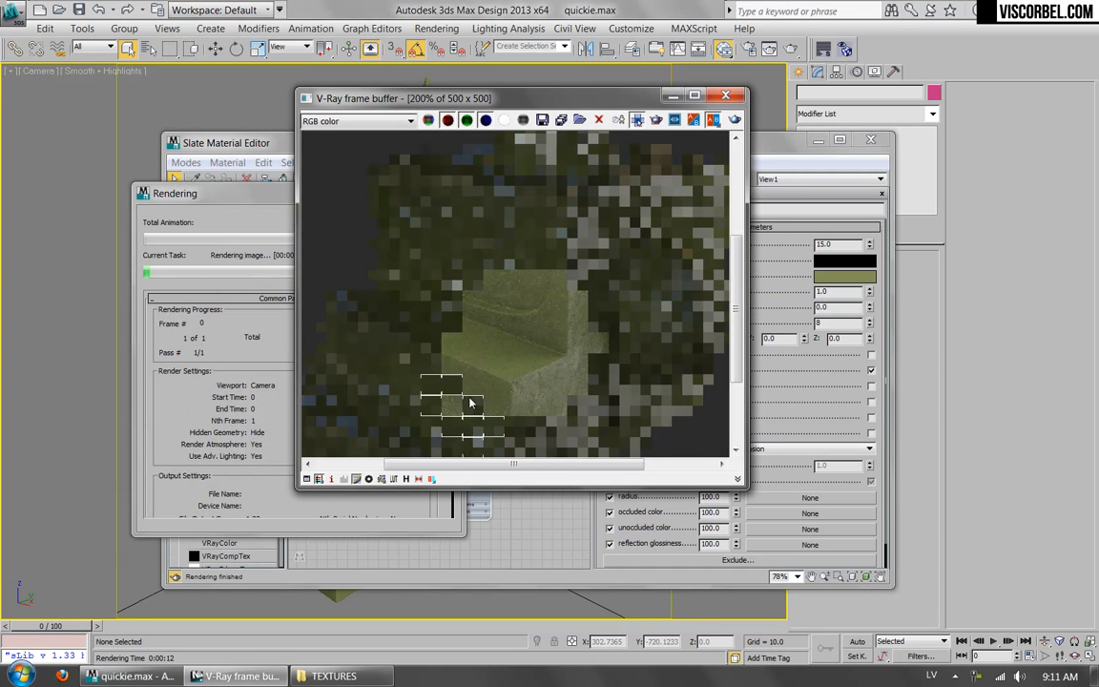
middle_click_drag(621, 246, 553, 410)
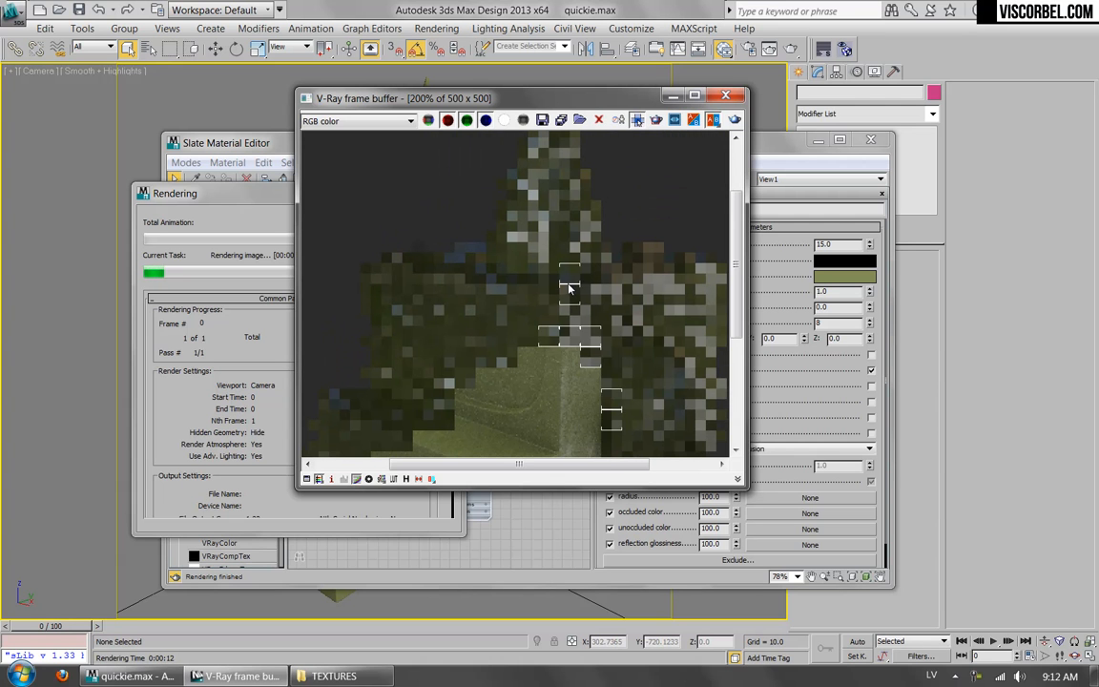
scroll(592, 272, "down", 1)
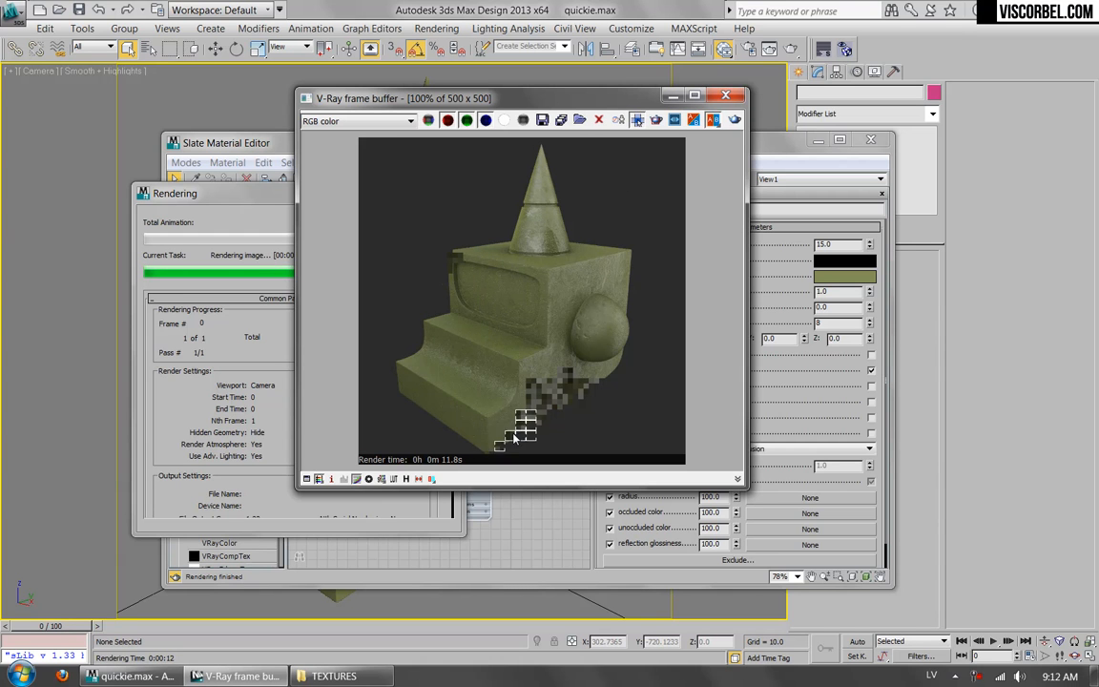
left_click(723, 96)
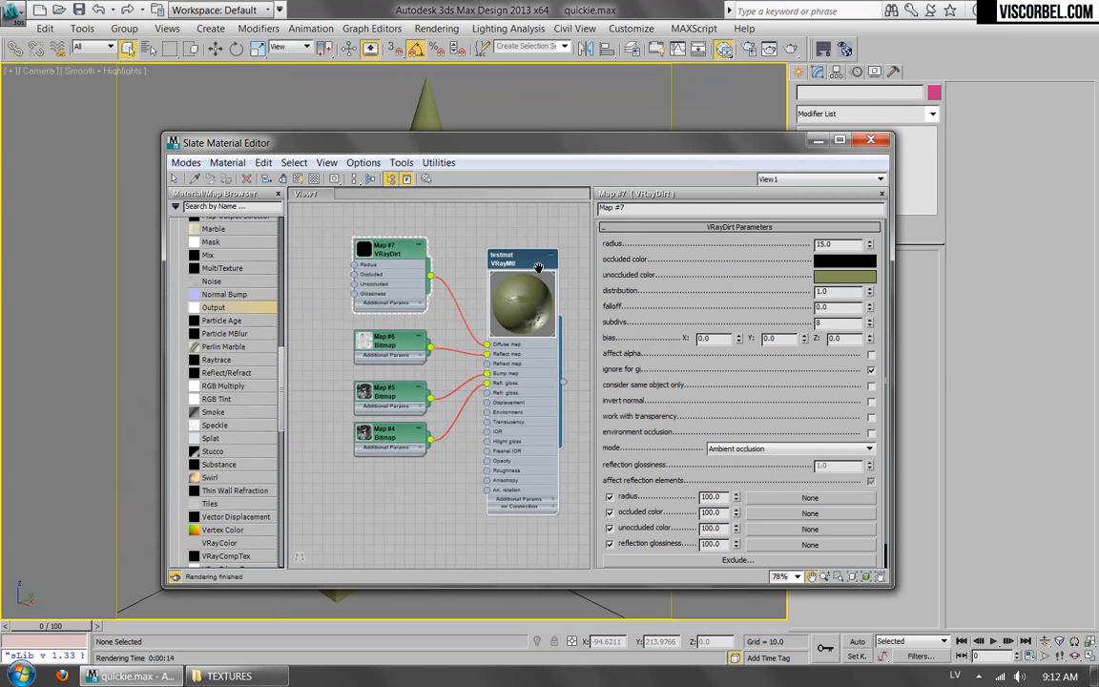
Copy the testmat diffuse VRayDirt map and nest copies of it in the unoccluded color slots of the successive VRayDirt maps.
double_click(523, 273)
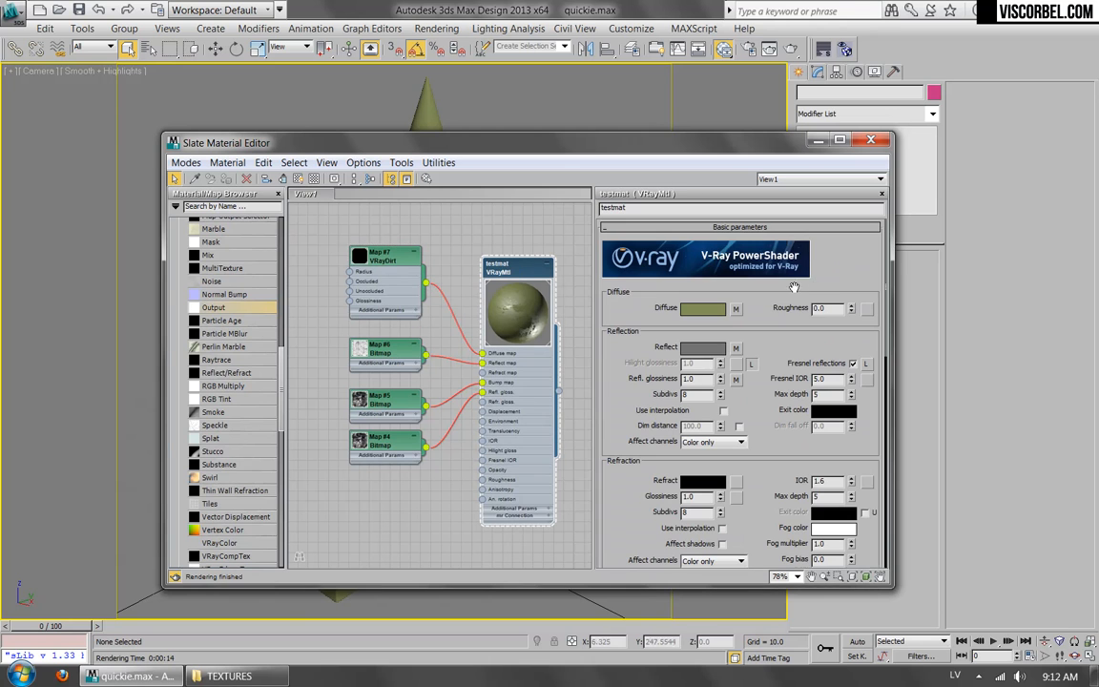
right_click(736, 308)
left_click(755, 336)
left_click(736, 310)
scroll(770, 388, "down", 1)
right_click(802, 516)
left_click(806, 513)
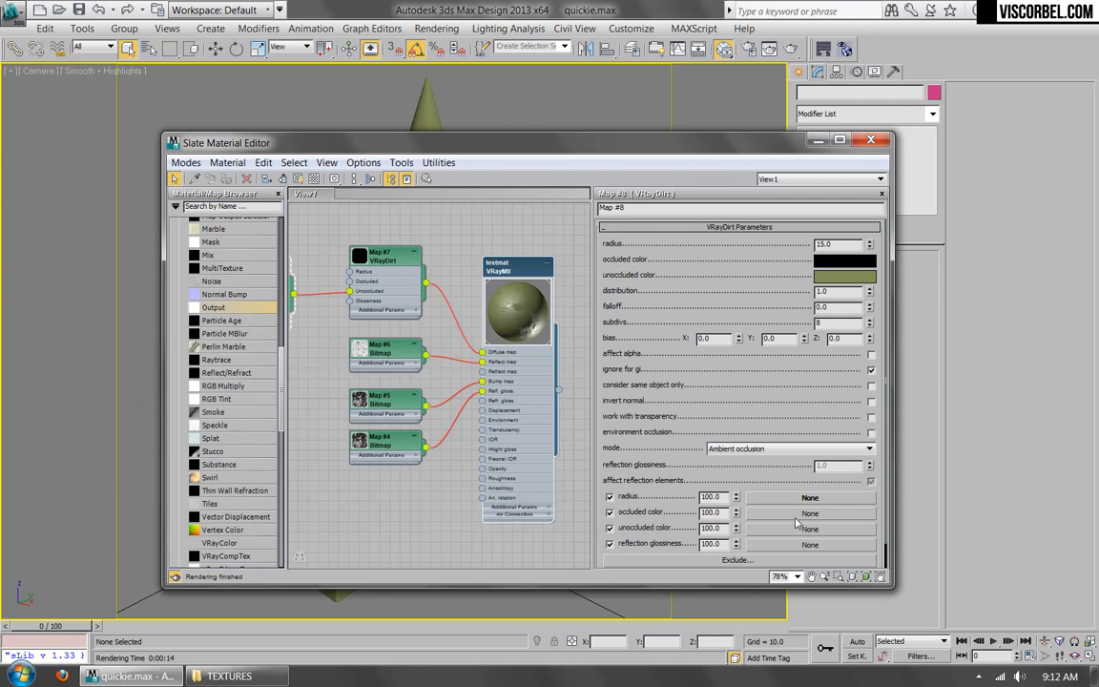
right_click(797, 527)
left_click(806, 474)
Render the object to check the stacked dirt maps, cancelling the render partway.
left_click(791, 49)
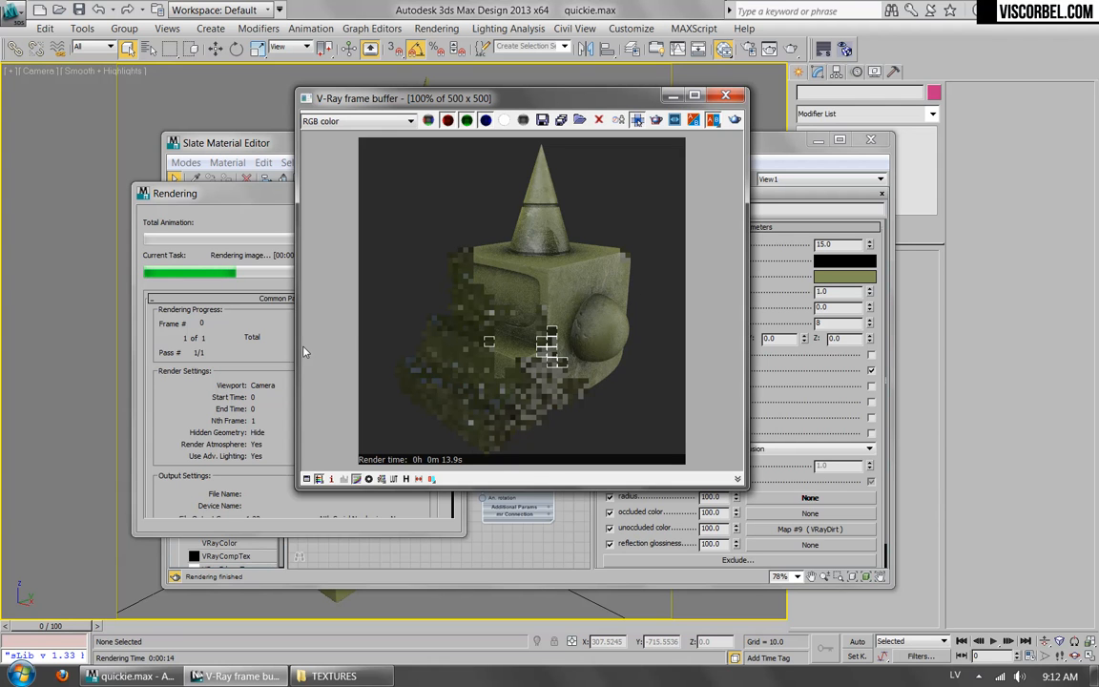
left_click(272, 311)
left_click(424, 219)
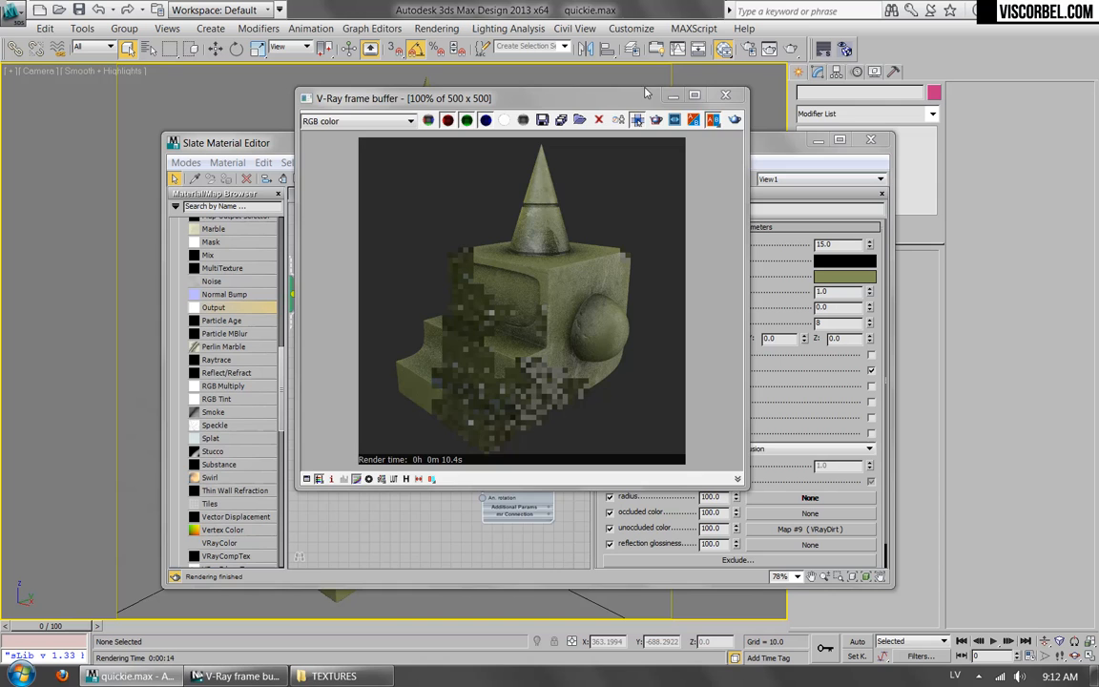
left_click(724, 96)
Delete the nested VRayDirt copies, leaving only the one connected to the diffuse slot.
scroll(572, 305, "down", 5)
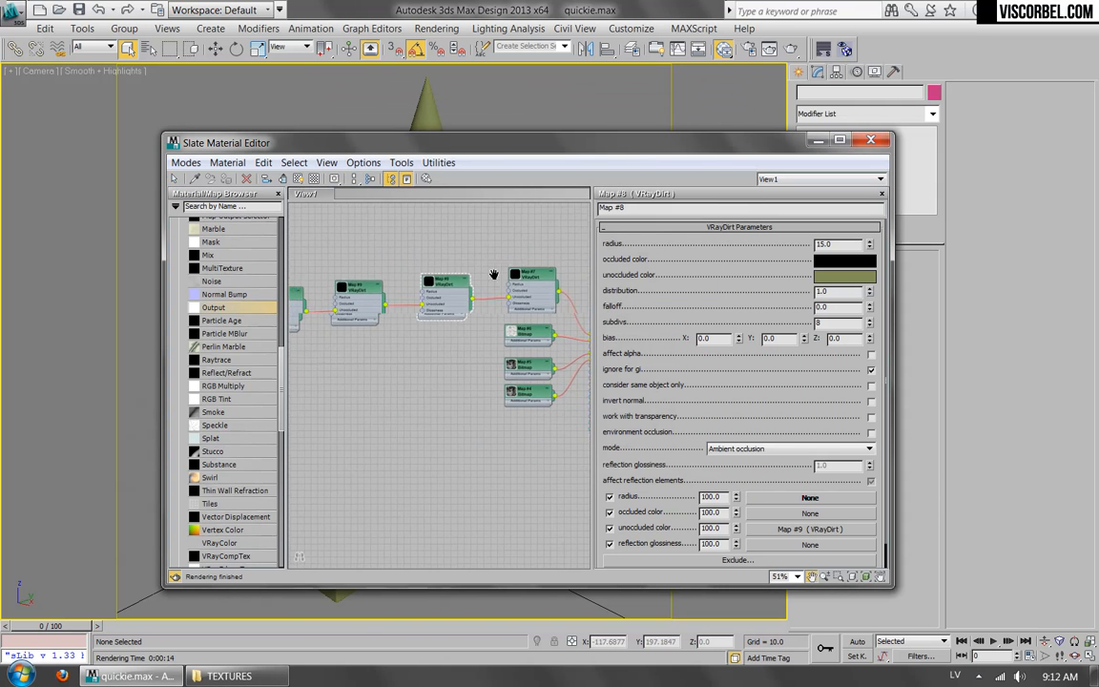
key("Delete")
middle_click_drag(498, 364, 329, 382)
scroll(427, 356, "up", 5)
middle_click_drag(426, 359, 431, 314)
Set the VRayDirt map's unoccluded color to pure white and swap it with the black occluded color.
left_click_drag(371, 272, 376, 257)
double_click(377, 258)
left_click(843, 276)
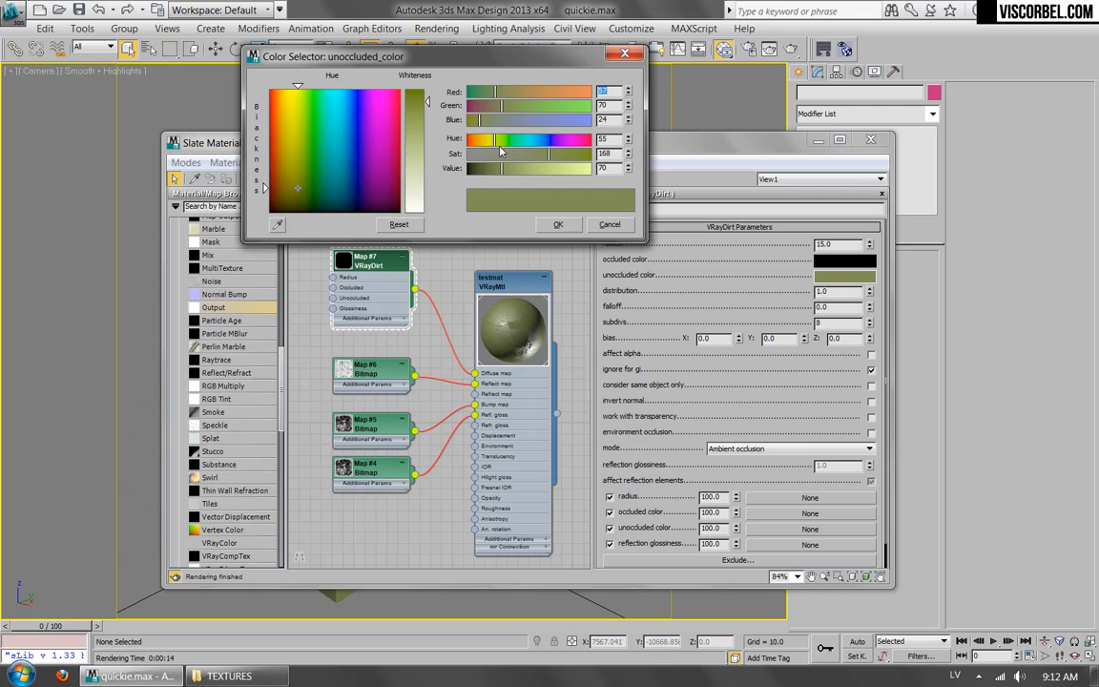
left_click_drag(515, 153, 431, 154)
left_click_drag(558, 169, 610, 170)
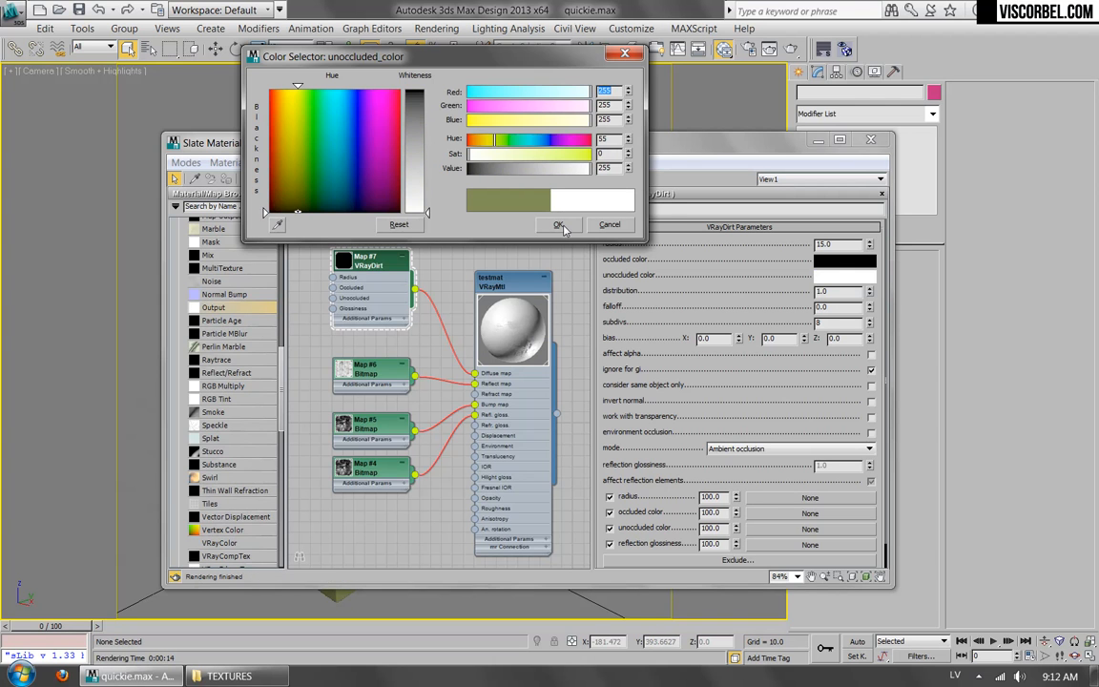
left_click(559, 225)
left_click_drag(843, 277, 830, 260)
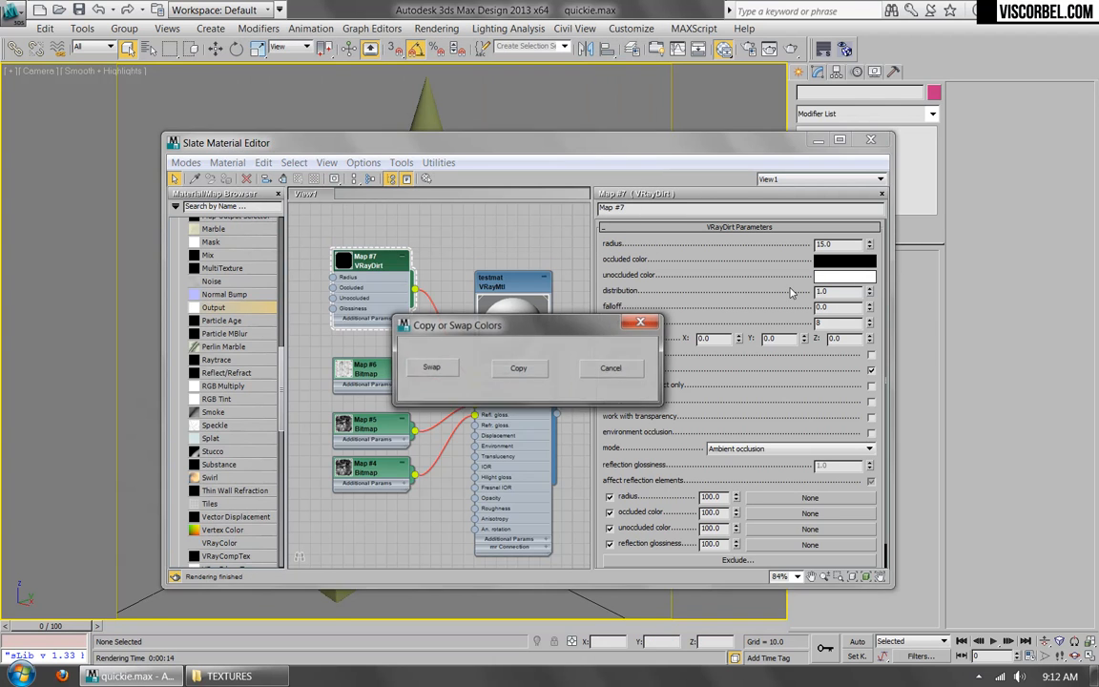
left_click(433, 301)
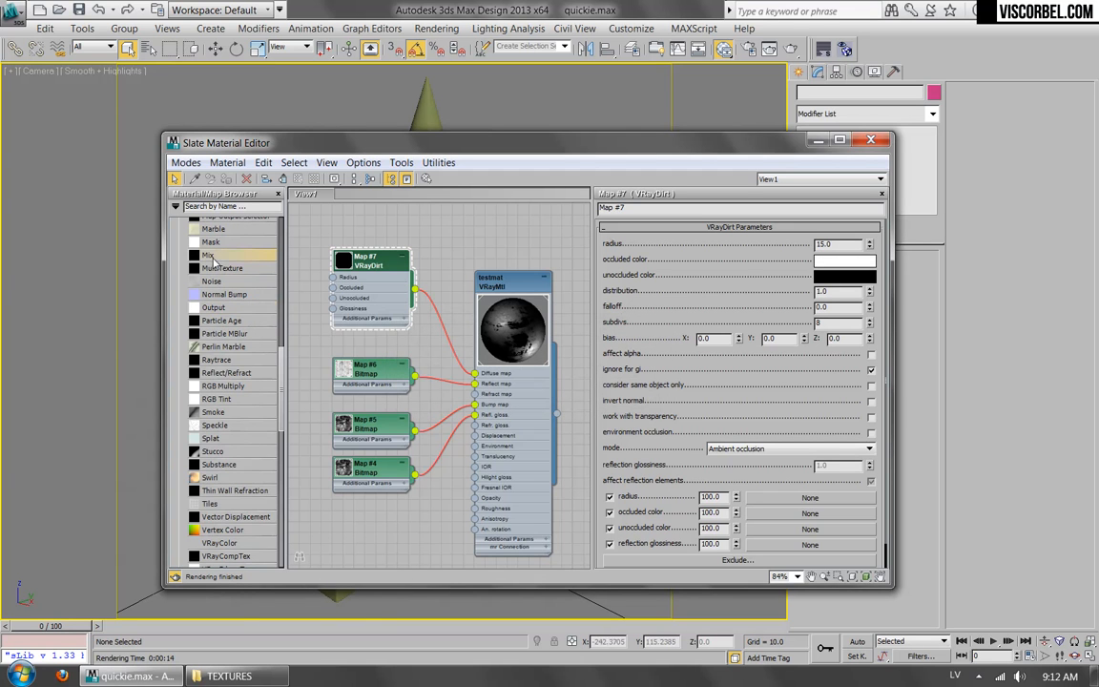
Insert a Mix map between the VRayDirt map and the diffuse slot, feeding the dirt into Mix Amount, and spread out the nodes.
left_click_drag(446, 329, 449, 328)
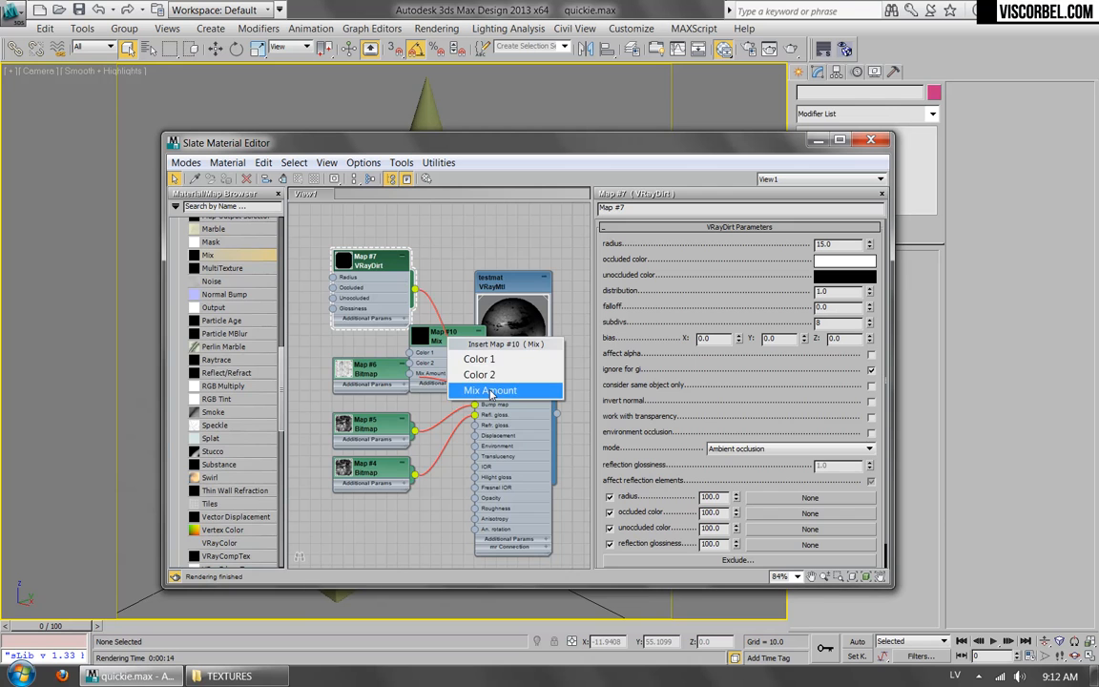
left_click(491, 320)
left_click_drag(386, 260, 321, 249)
left_click_drag(443, 340, 414, 284)
double_click(418, 280)
middle_click_drag(396, 240, 423, 269)
Copy the diffuse color of testmat into Color #1 of the Mix map.
double_click(520, 311)
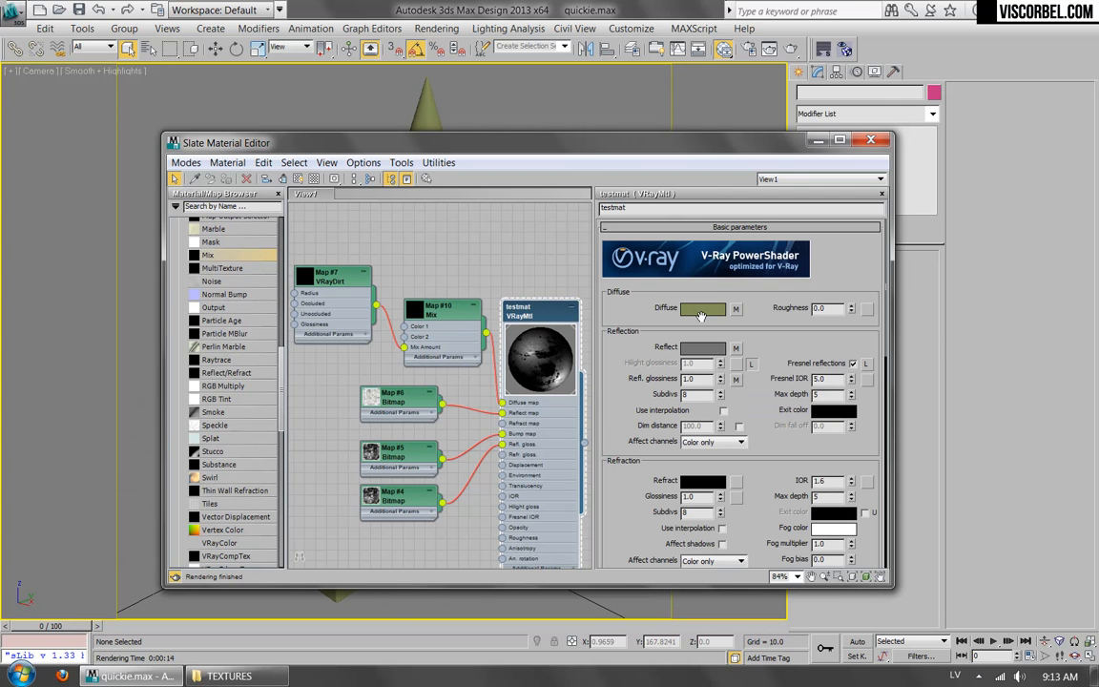
right_click(702, 312)
left_click(733, 321)
left_click(734, 310)
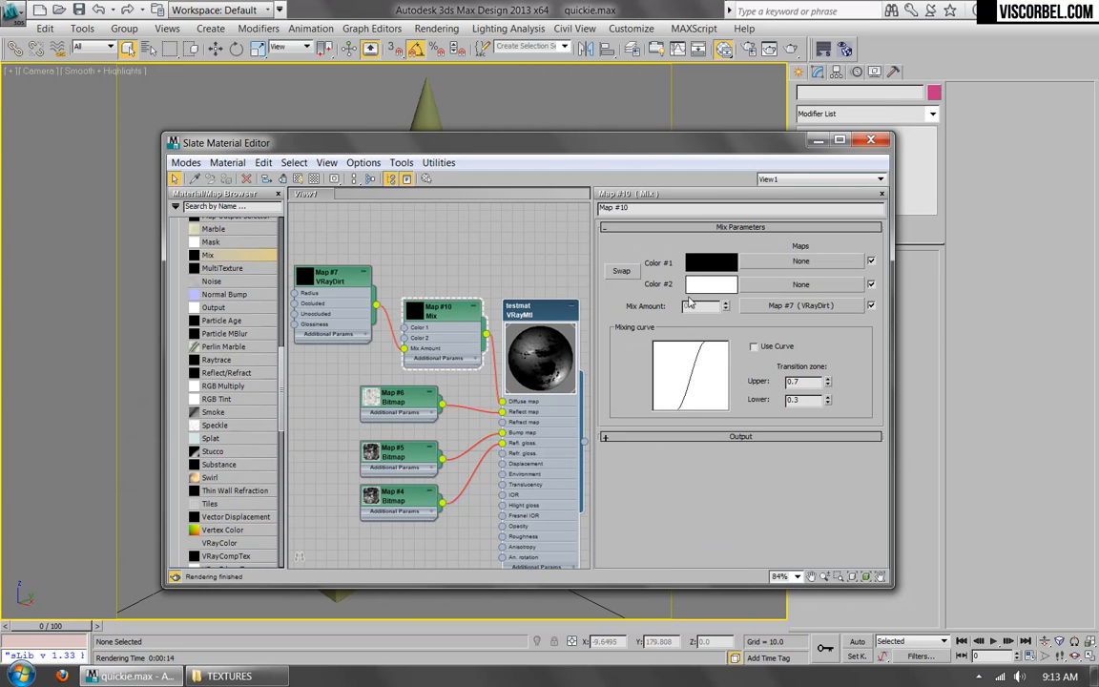
right_click(696, 262)
left_click(721, 289)
right_click(704, 249)
right_click(697, 263)
left_click(725, 287)
Set Color #2 of the Mix map to a dark brown with hue 9, saturation 181 and value 8.
left_click(705, 284)
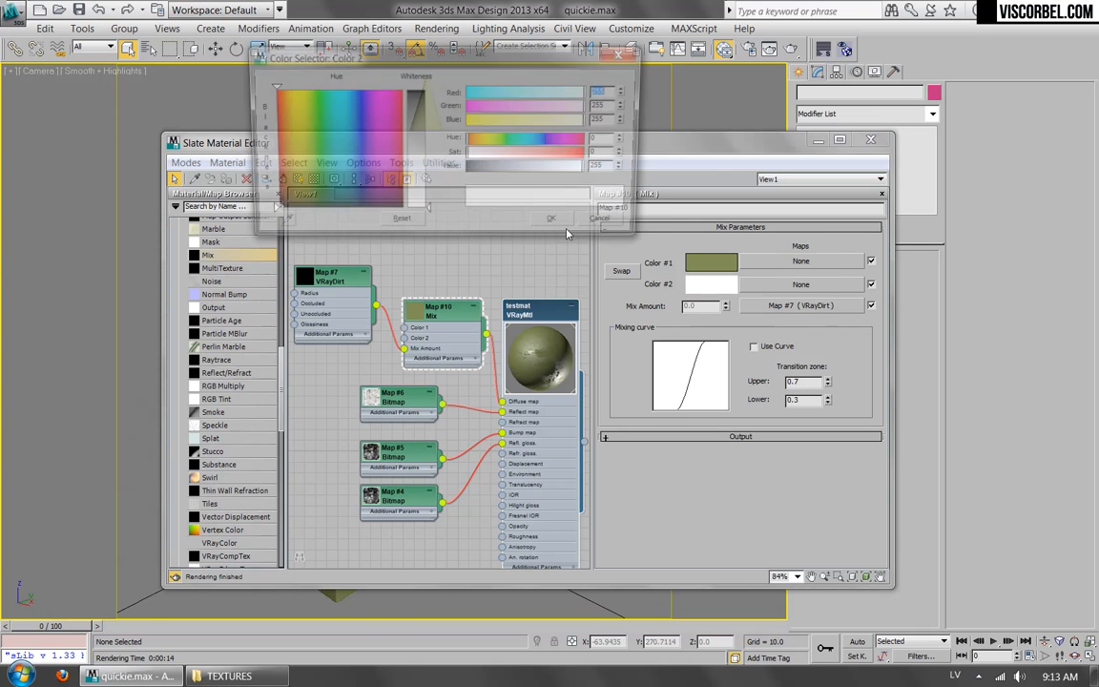
left_click_drag(487, 170, 555, 160)
left_click(470, 140)
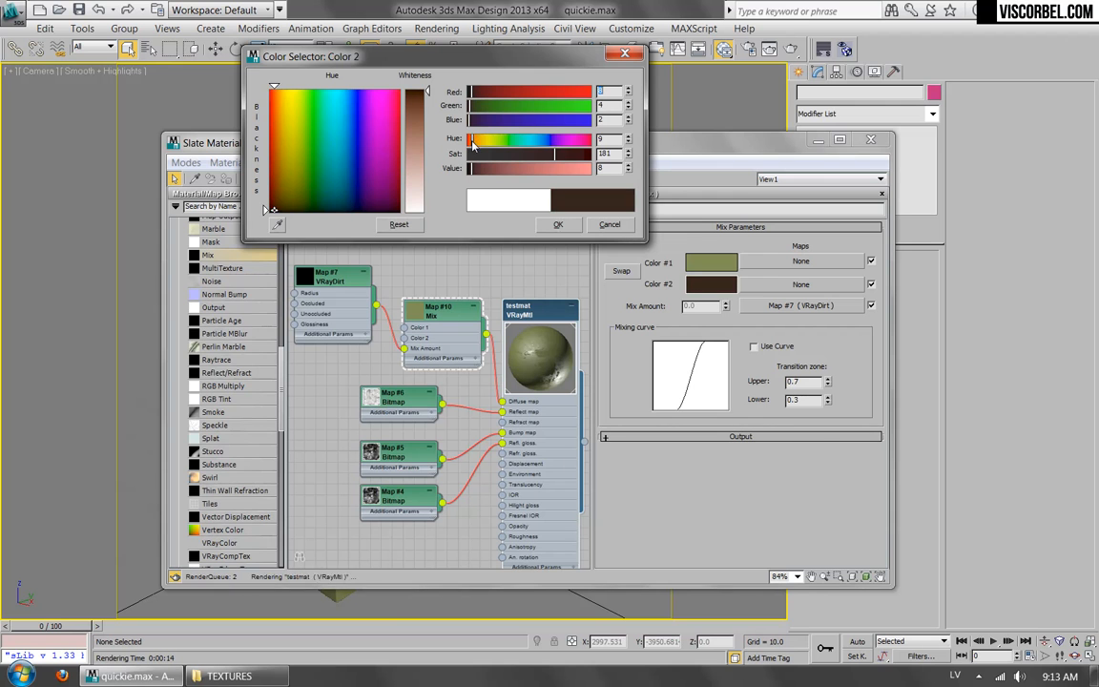
left_click(558, 224)
Start a render of the mixed dirt colors, cancel it and close the frame buffer.
middle_click_drag(411, 245, 481, 239)
left_click(792, 48)
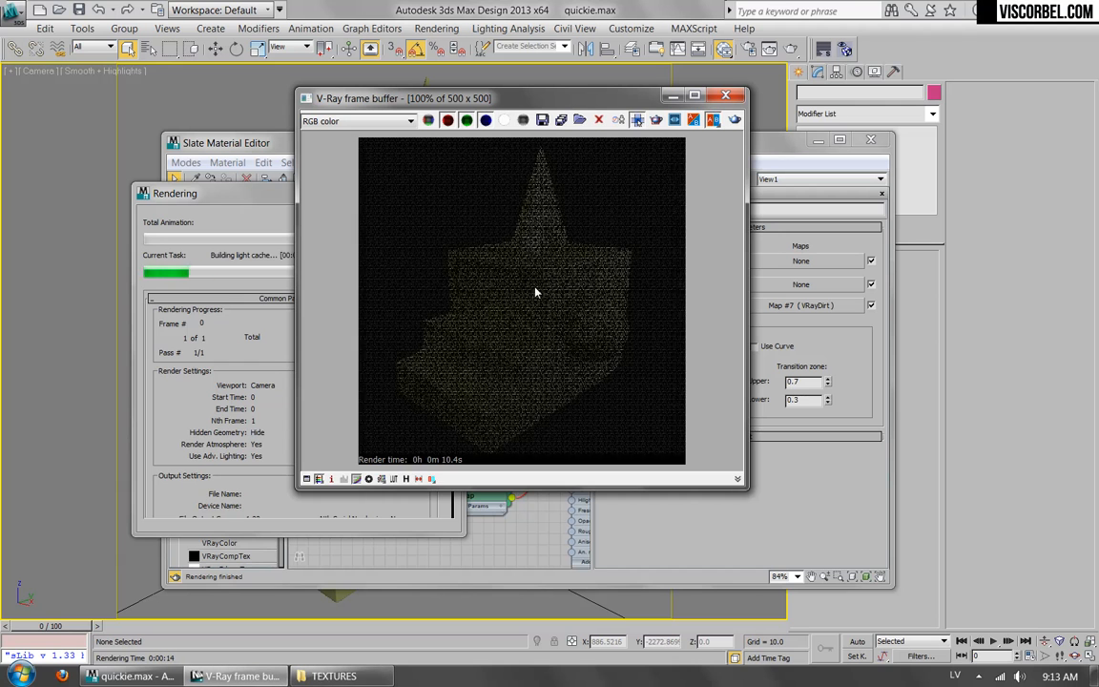
left_click(257, 369)
left_click(402, 217)
left_click(719, 97)
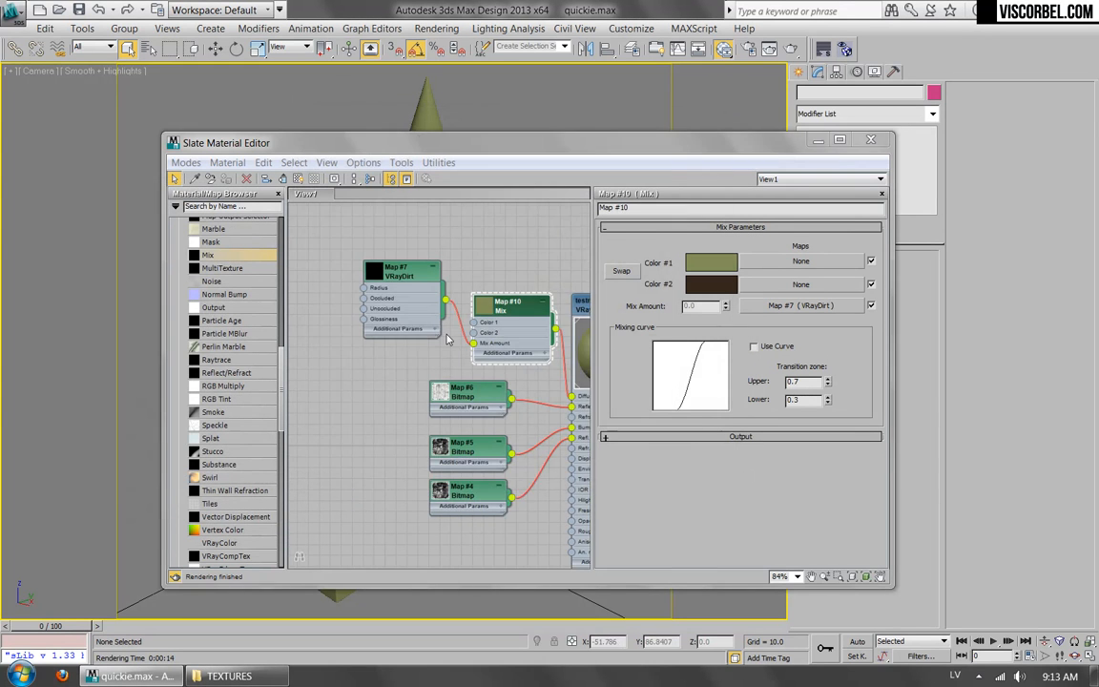
Insert an Output map between the VRayDirt map and the Mix Amount input of the Mix map, and open its parameters.
scroll(450, 341, "up", 1)
left_click_drag(388, 274, 353, 274)
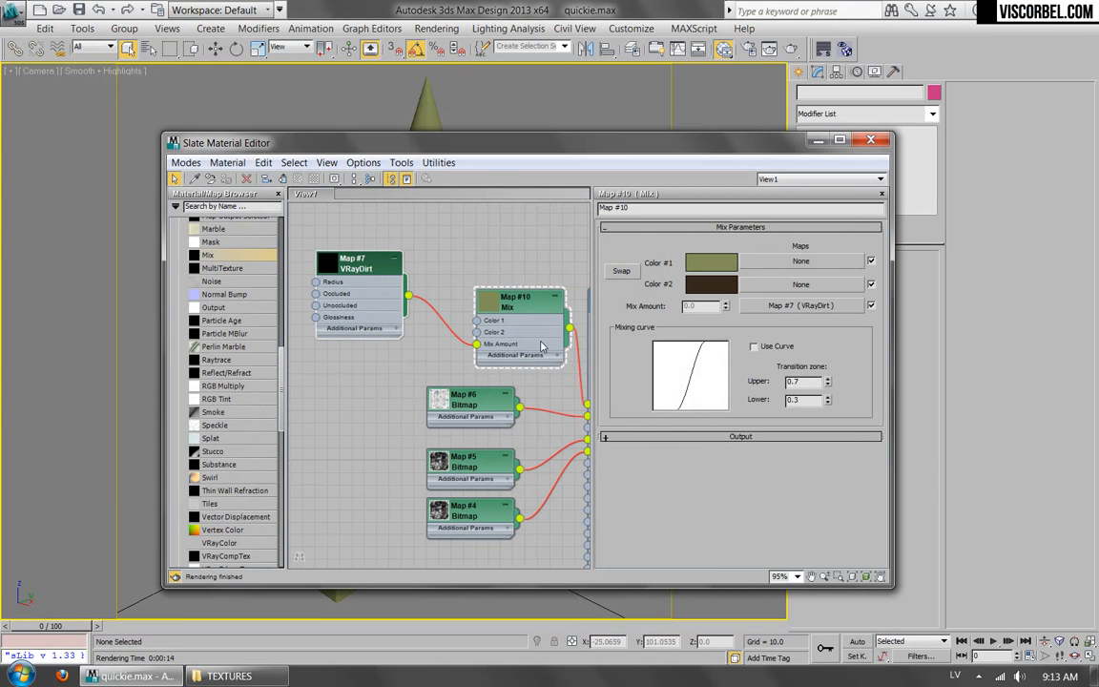
scroll(284, 456, "down", 4)
mouse_move(284, 456)
left_mouse_down()
mouse_move(292, 490)
mouse_move(281, 440)
left_mouse_up()
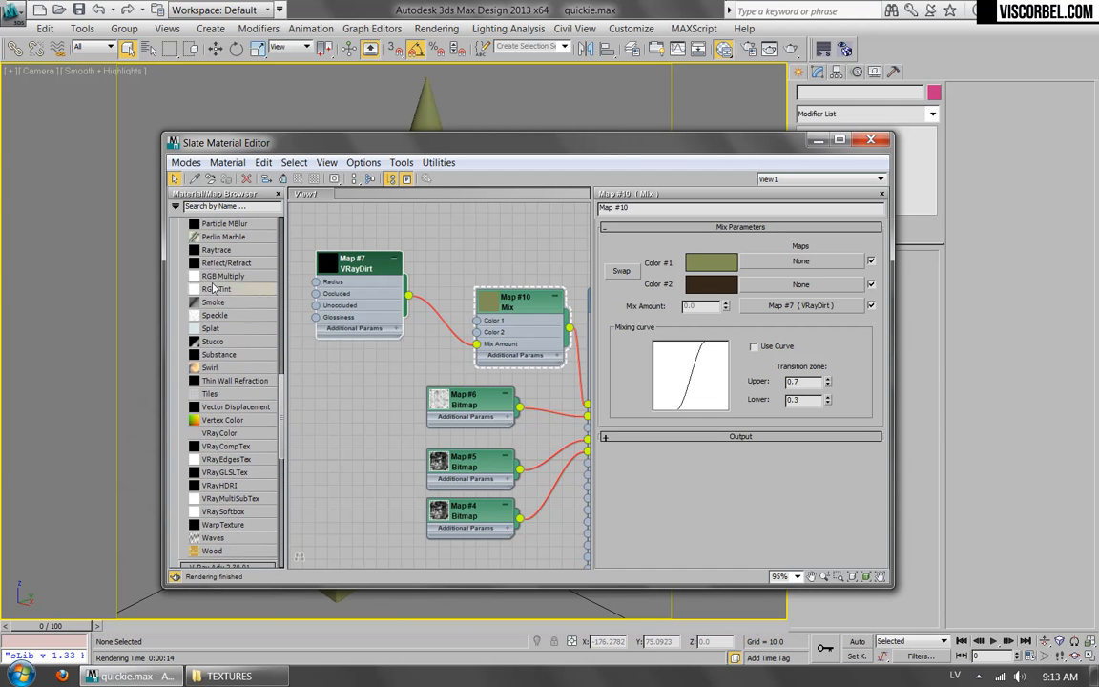
scroll(220, 276, "up", 5)
left_click_drag(215, 385, 421, 372)
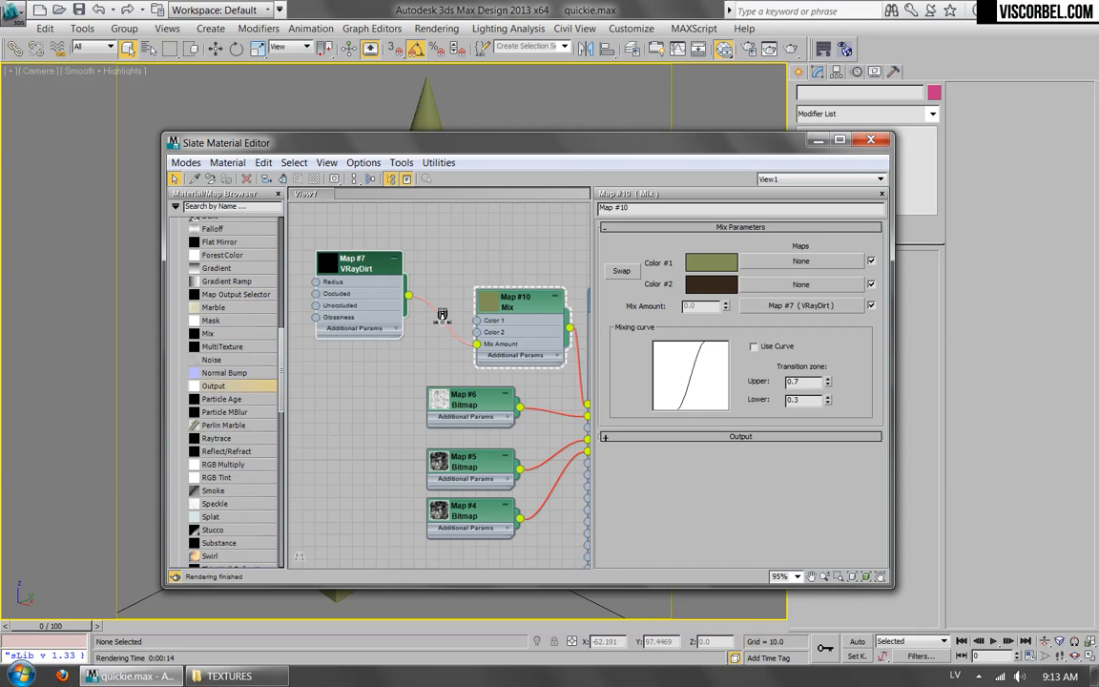
left_click_drag(442, 315, 445, 326)
double_click(446, 328)
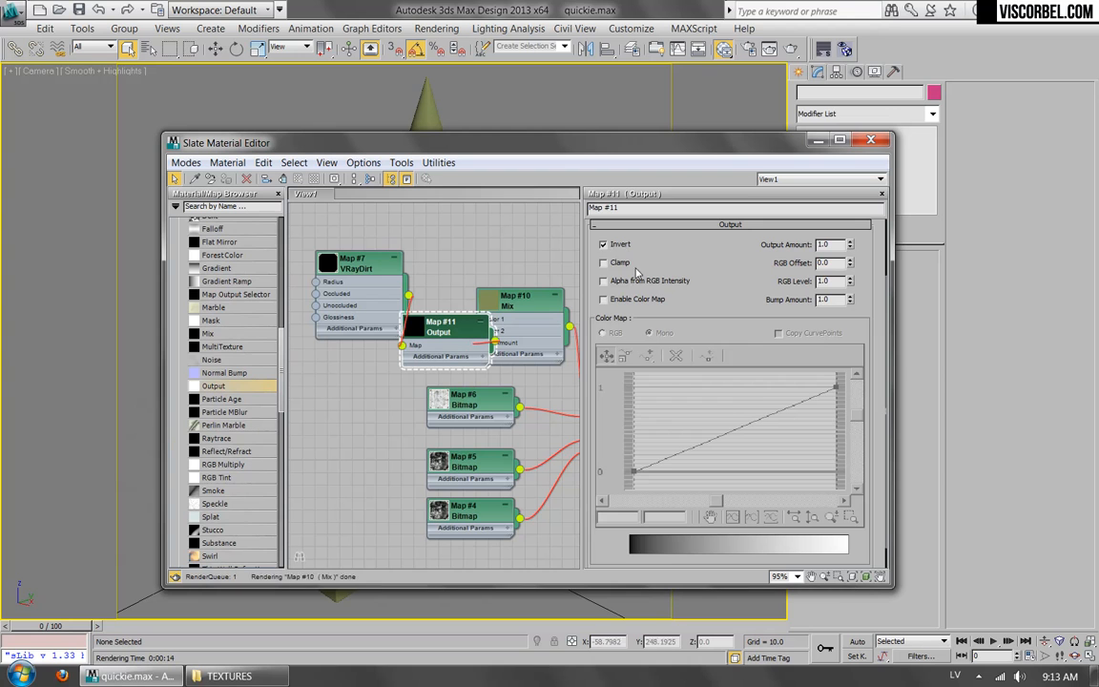
With Invert off, enable the Output color map, add two curve points, move the first to zero and the second to 0.443, 1.005, and spread out the nodes.
left_click(602, 244)
left_click(602, 299)
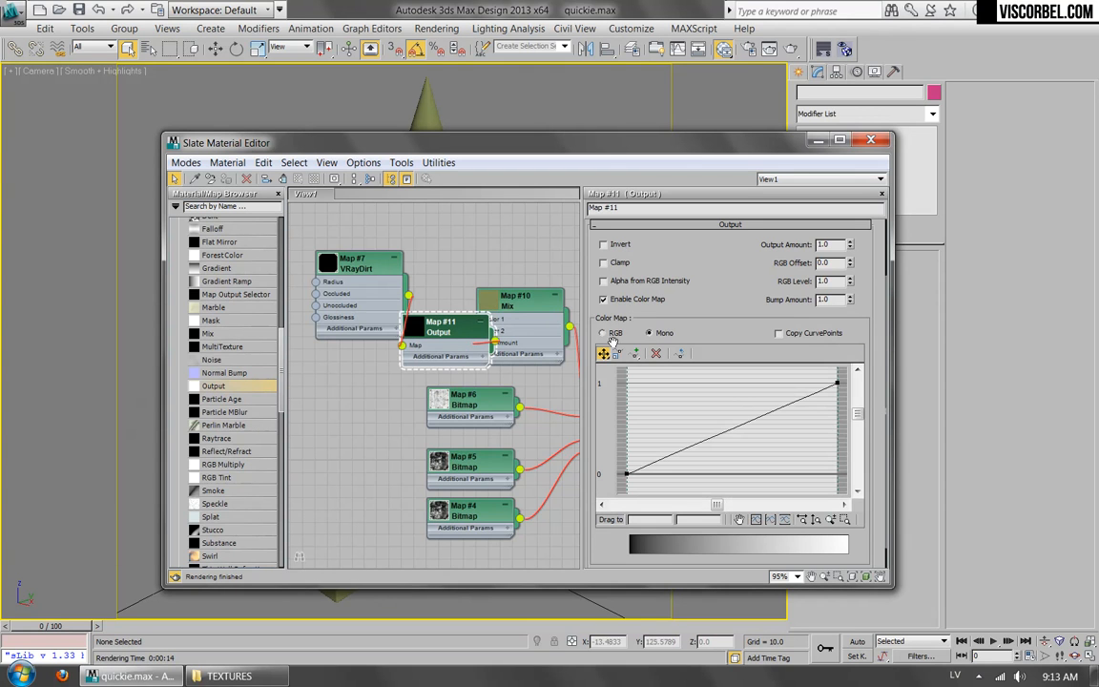
left_click(691, 446)
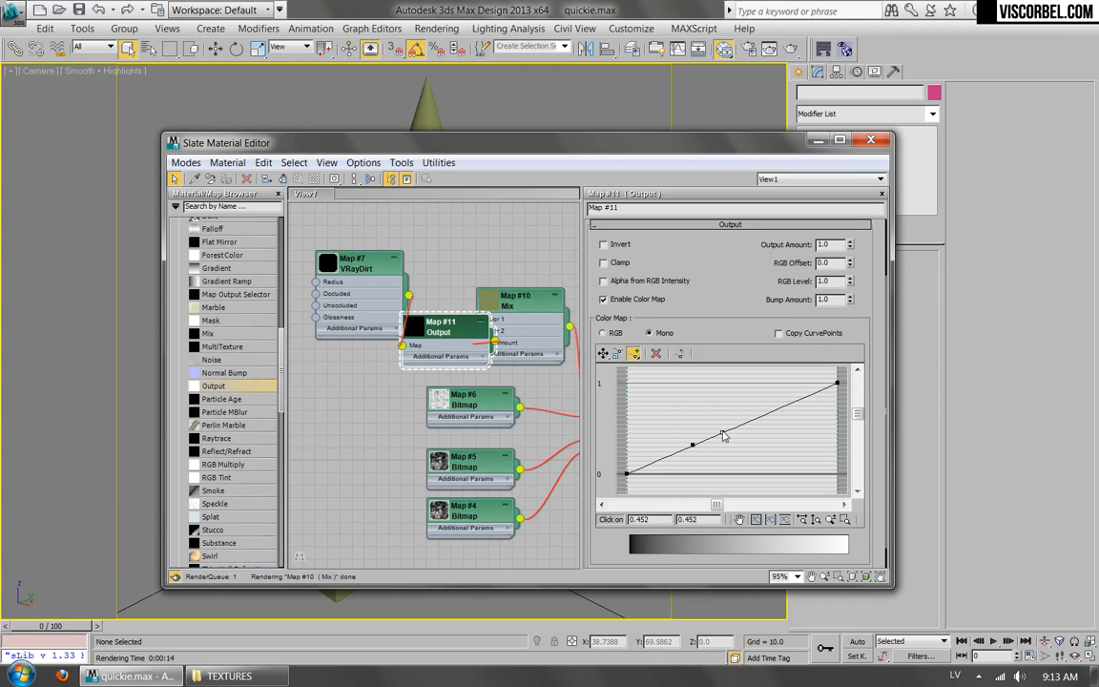
left_click_drag(692, 444, 692, 473)
left_click_drag(722, 432, 722, 384)
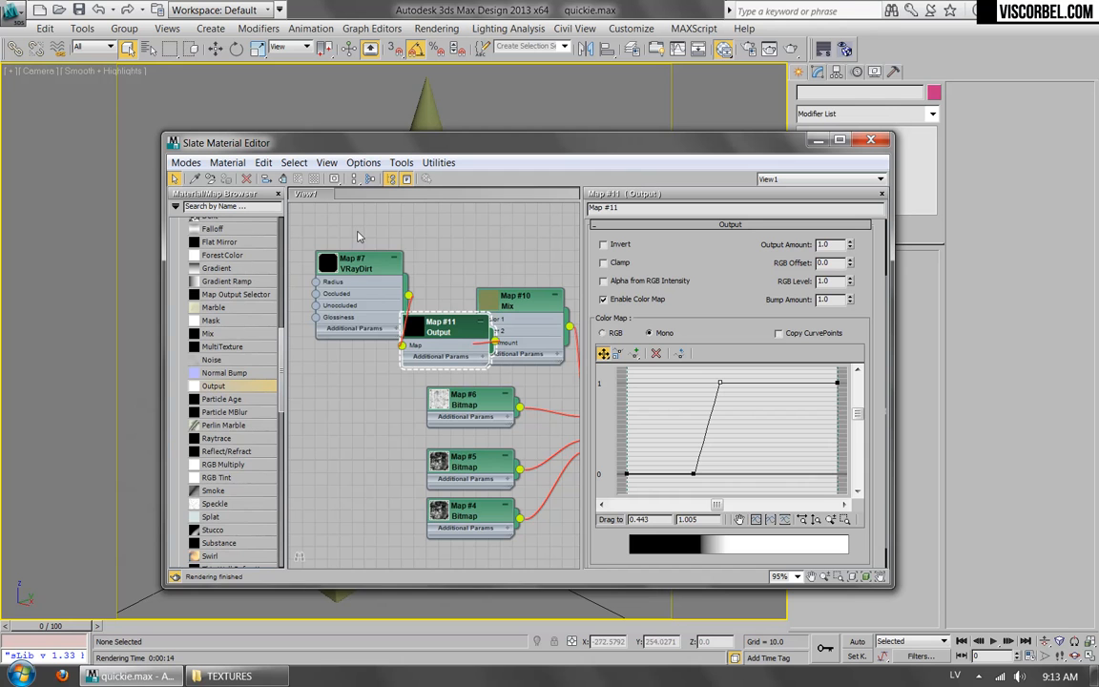
left_click_drag(366, 261, 303, 285)
left_click_drag(455, 328, 418, 317)
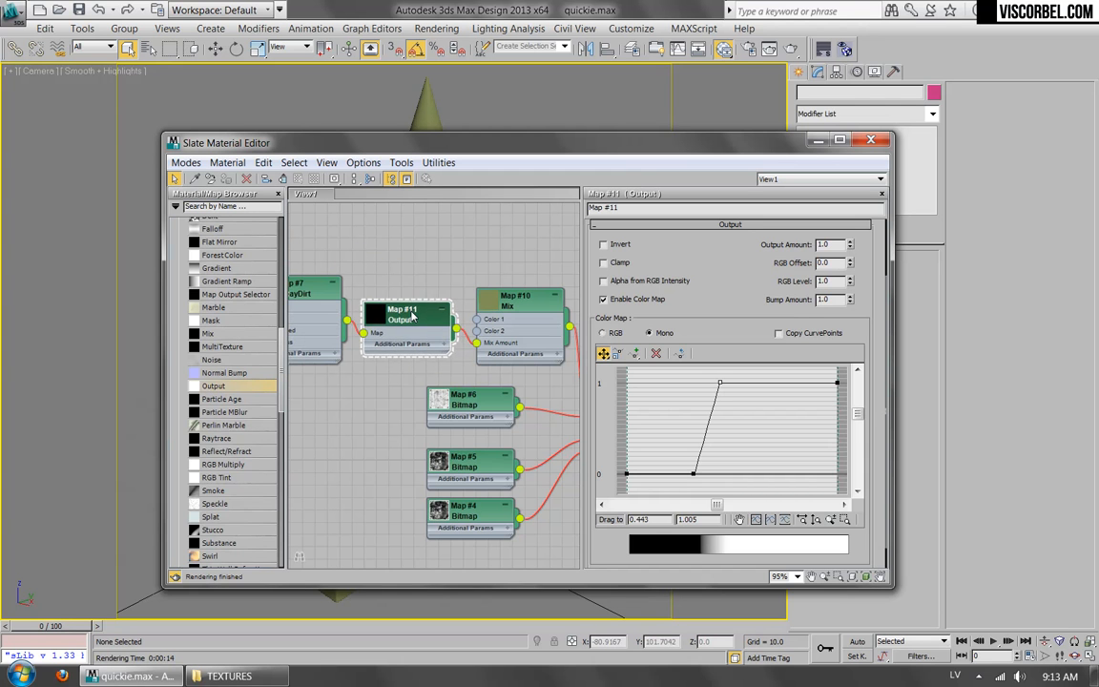
Render a texmap preview of the Output map on all visible objects and close the preview.
left_click(847, 52)
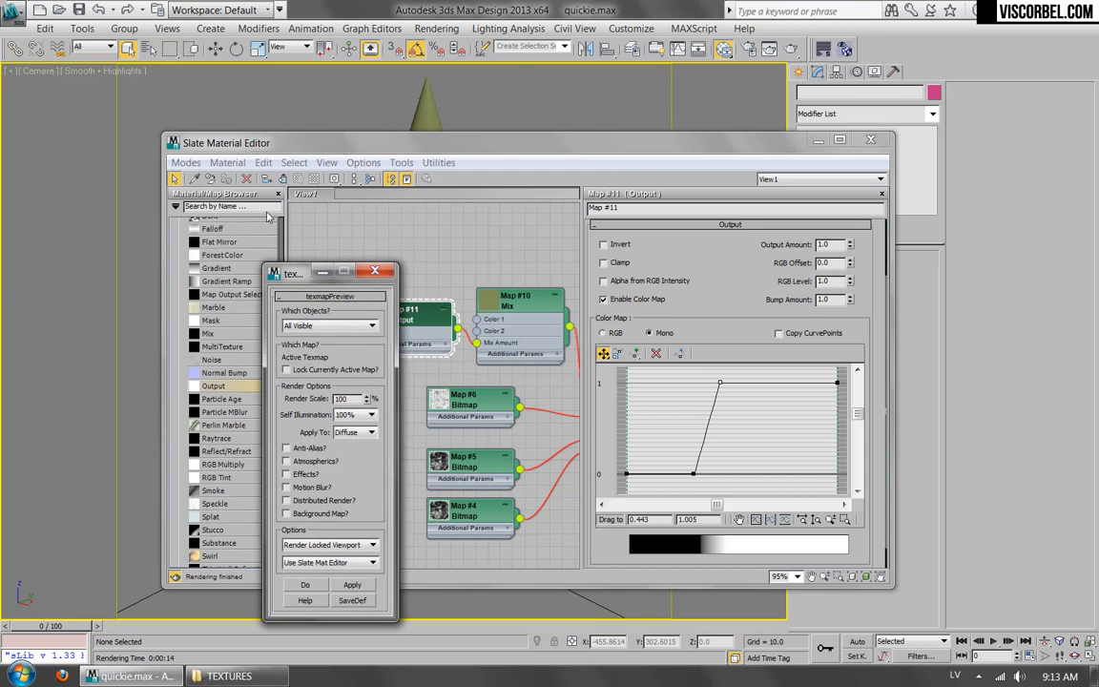
left_click(351, 584)
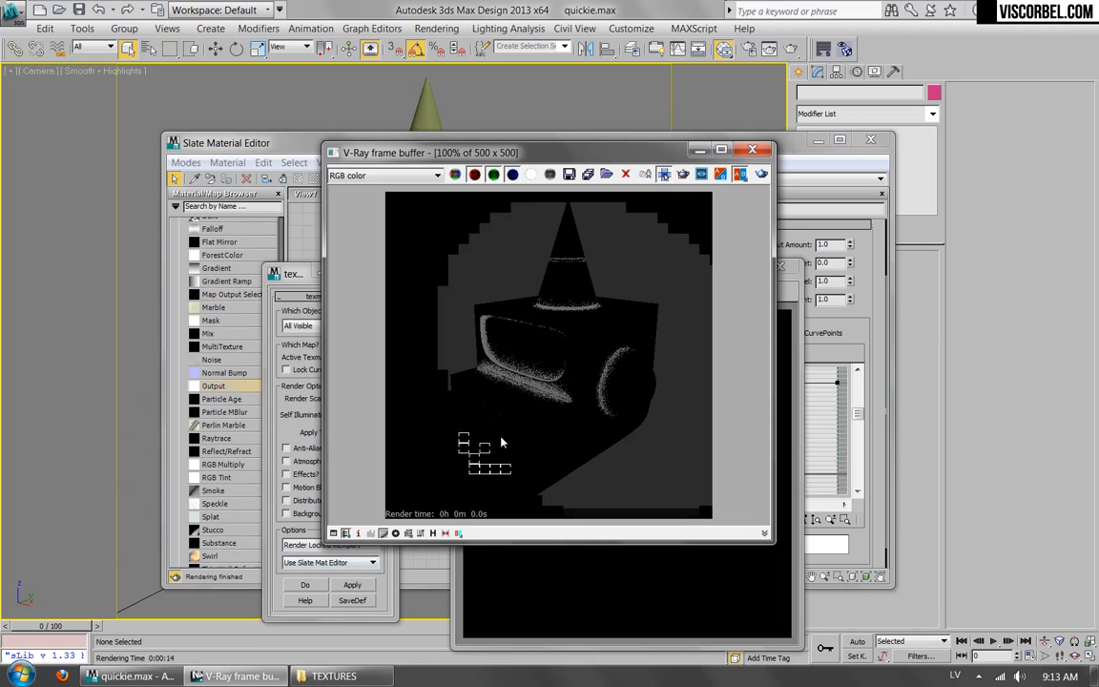
left_click(779, 266)
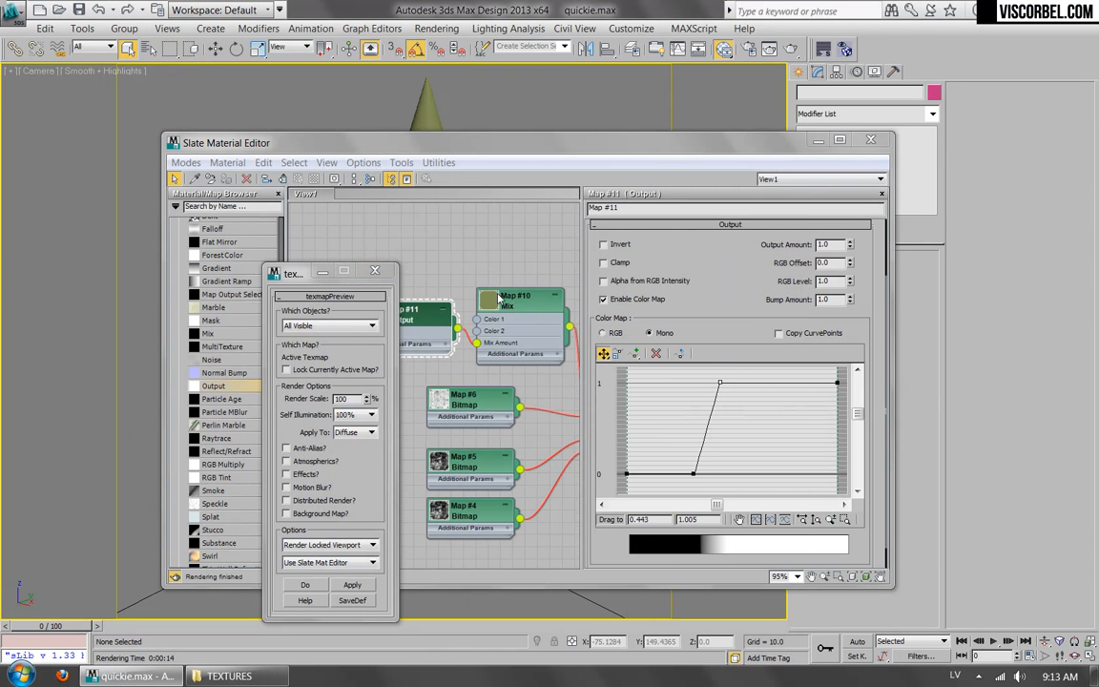
Render the scene with the Output-adjusted dirt mix and close the frame buffer.
left_click(595, 221)
left_click(790, 49)
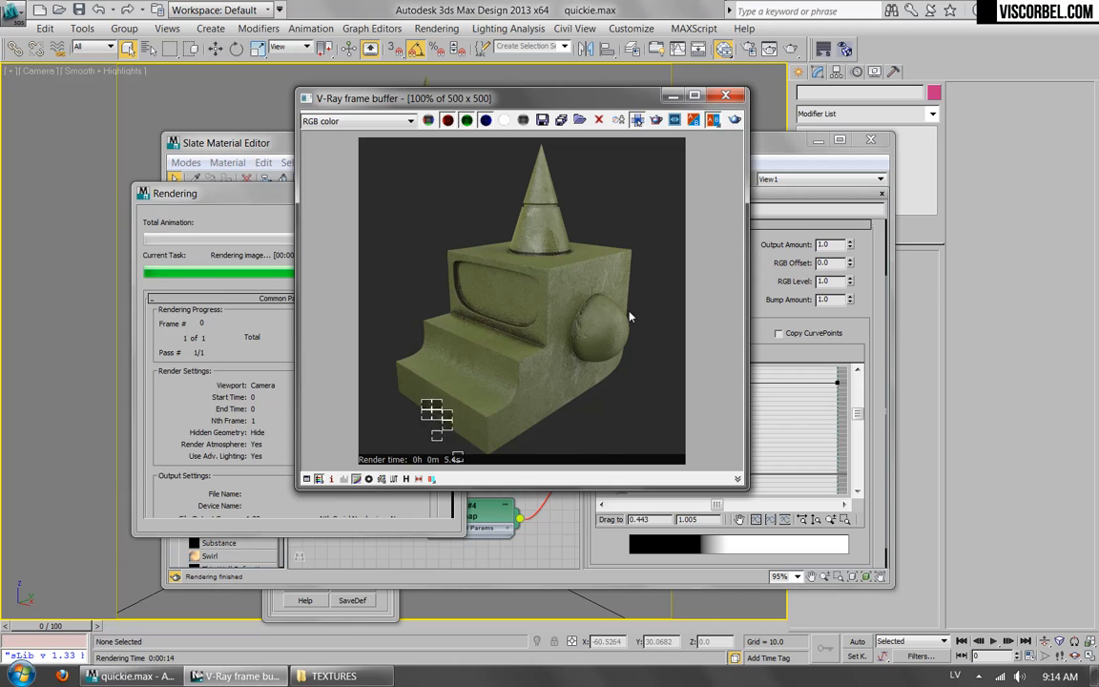
left_click(724, 97)
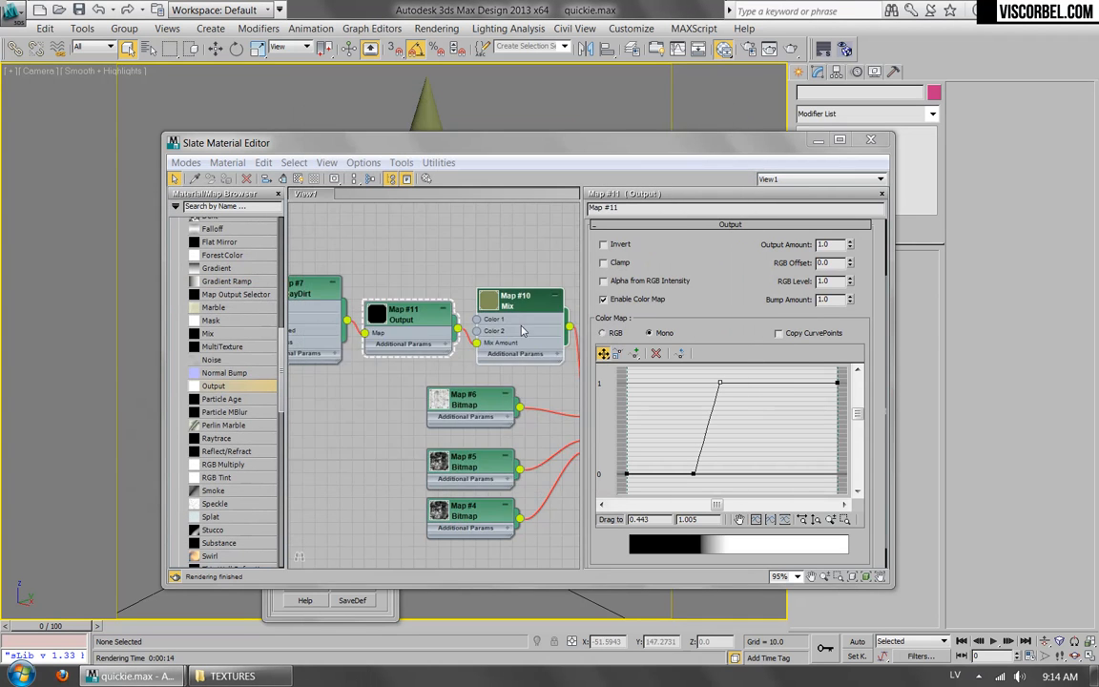
Add a Tension modifier above TurboSmooth on the box model and toggle its vertex color display.
scroll(472, 266, "down", 4)
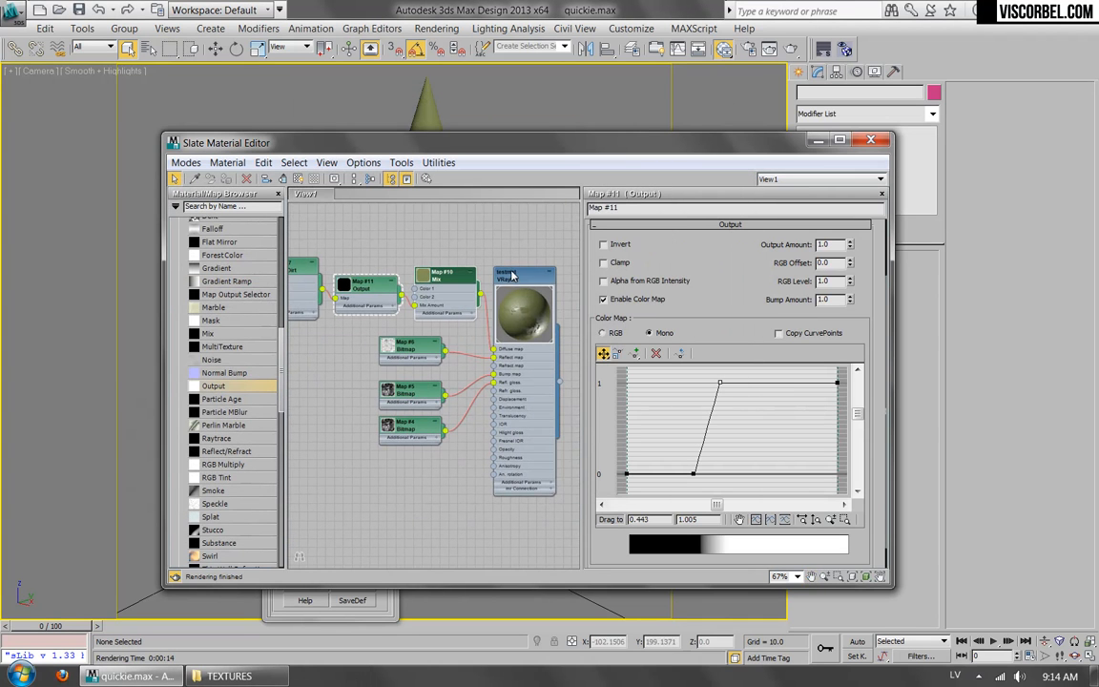
left_click(512, 276)
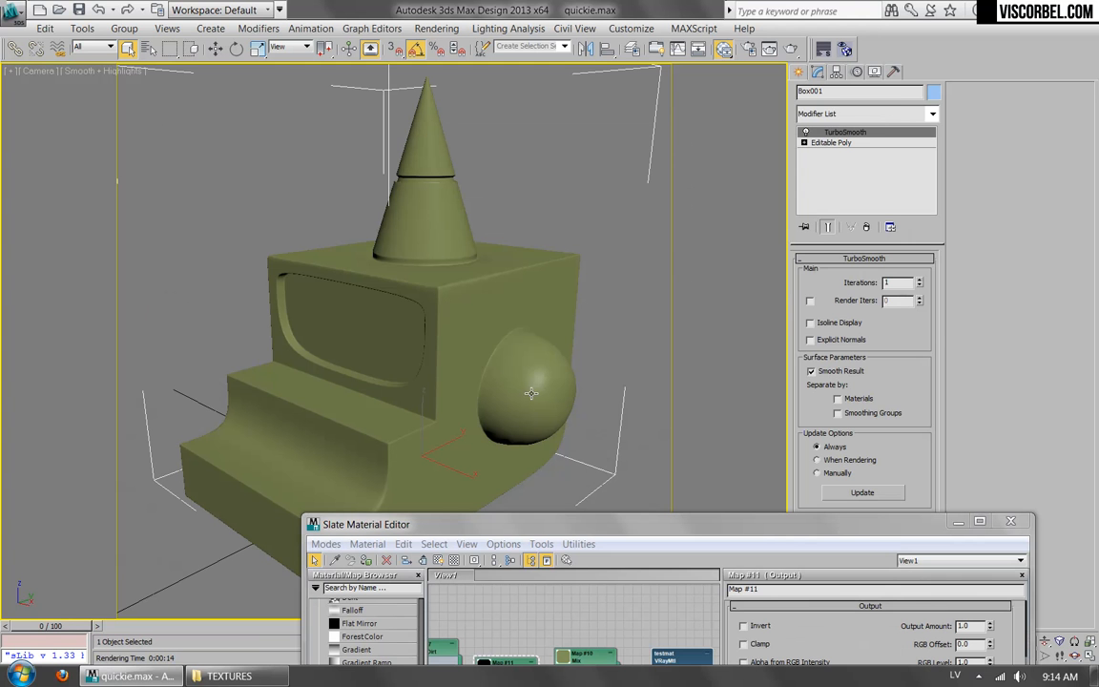
left_click(881, 115)
scroll(826, 286, "down", 15)
left_click(869, 381)
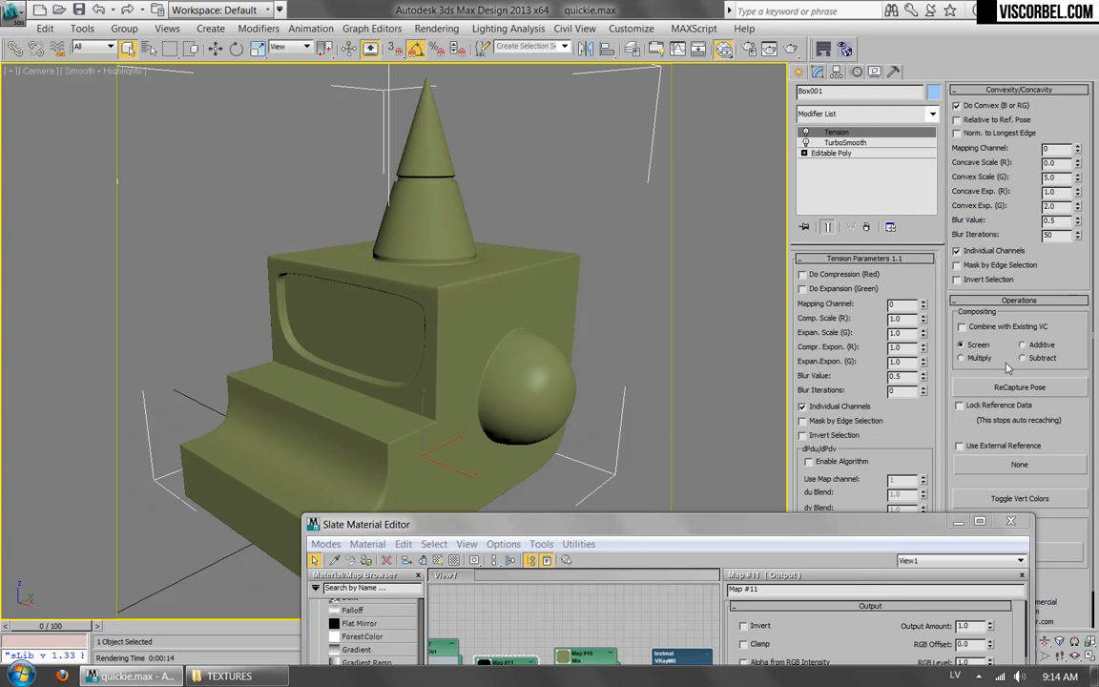
left_click(1027, 497)
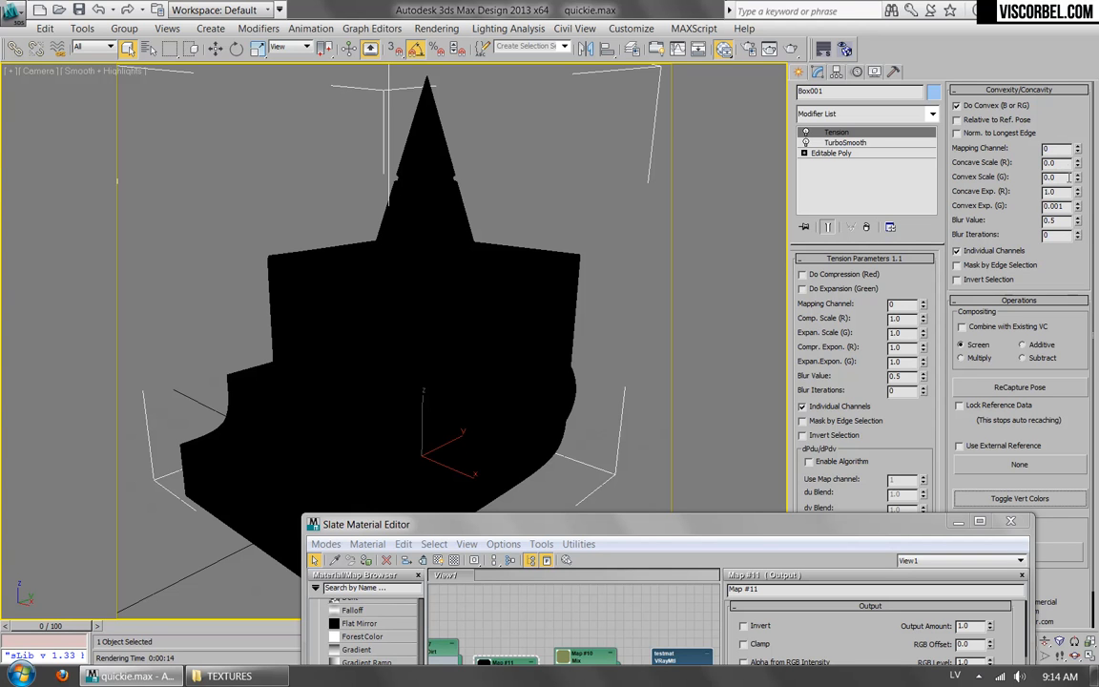
Set the Tension modifier's Concave Scale to 7.0, Convex Scale to 0.0, Convex Exp. to 0.001 and Blur Iterations to 60.
left_click(1065, 163)
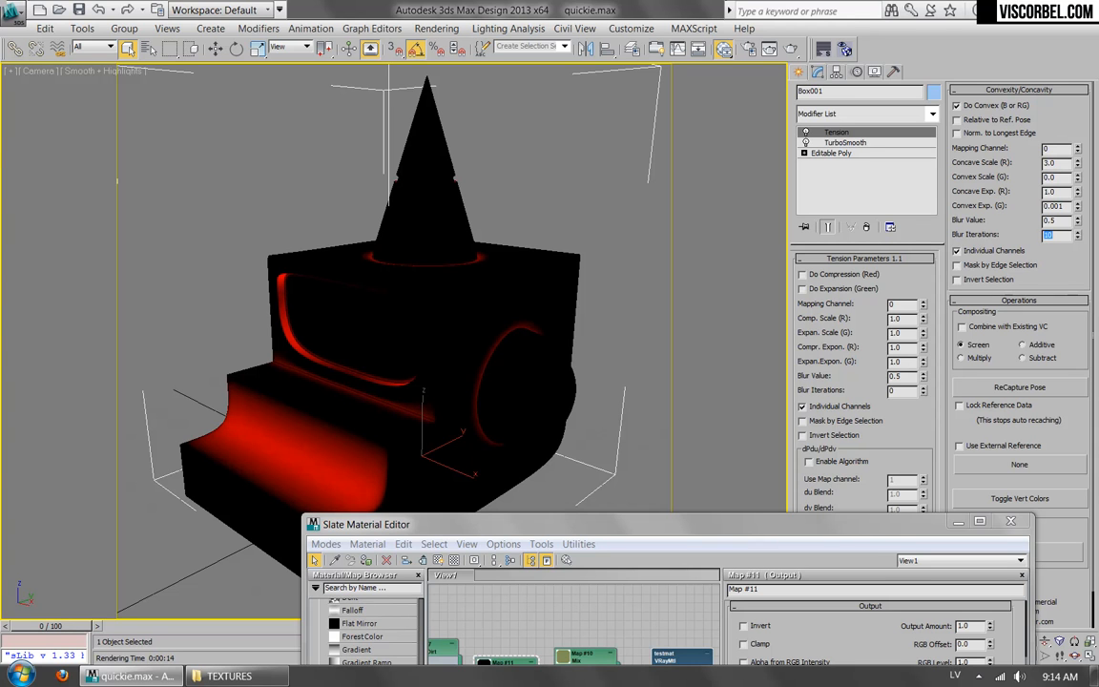
key("Return")
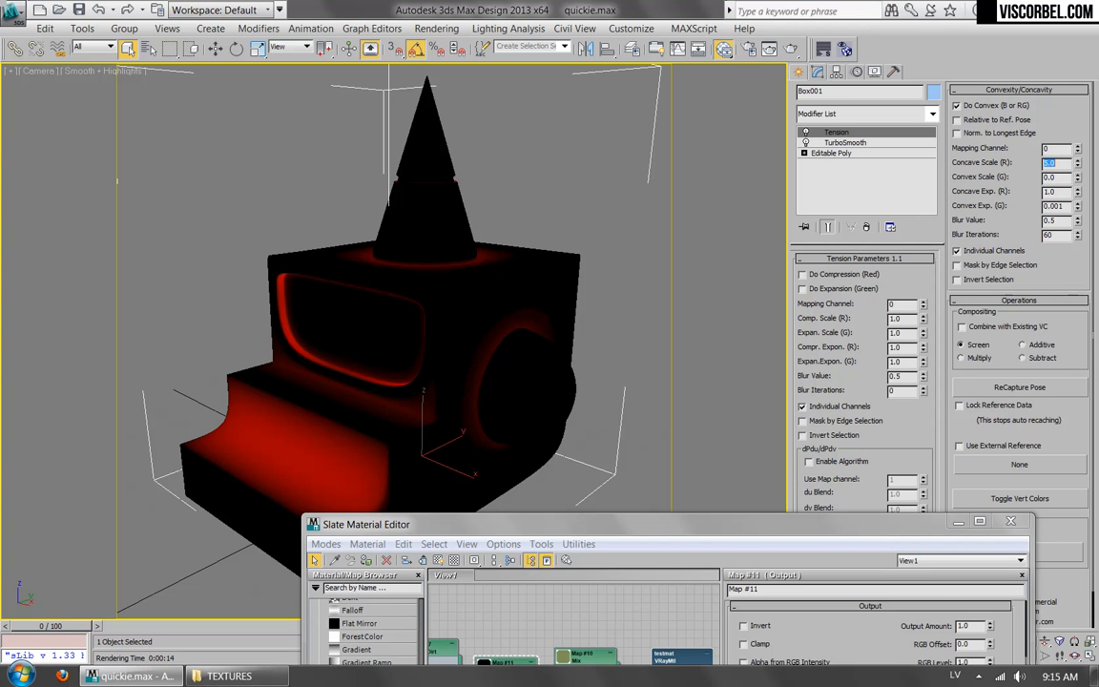
key("Return")
Add a Vertex Color map in the material editor and connect it to the Mix map's Mix Amount input, replacing the Output map.
left_click_drag(700, 532, 835, 85)
left_click_drag(689, 128, 646, 133)
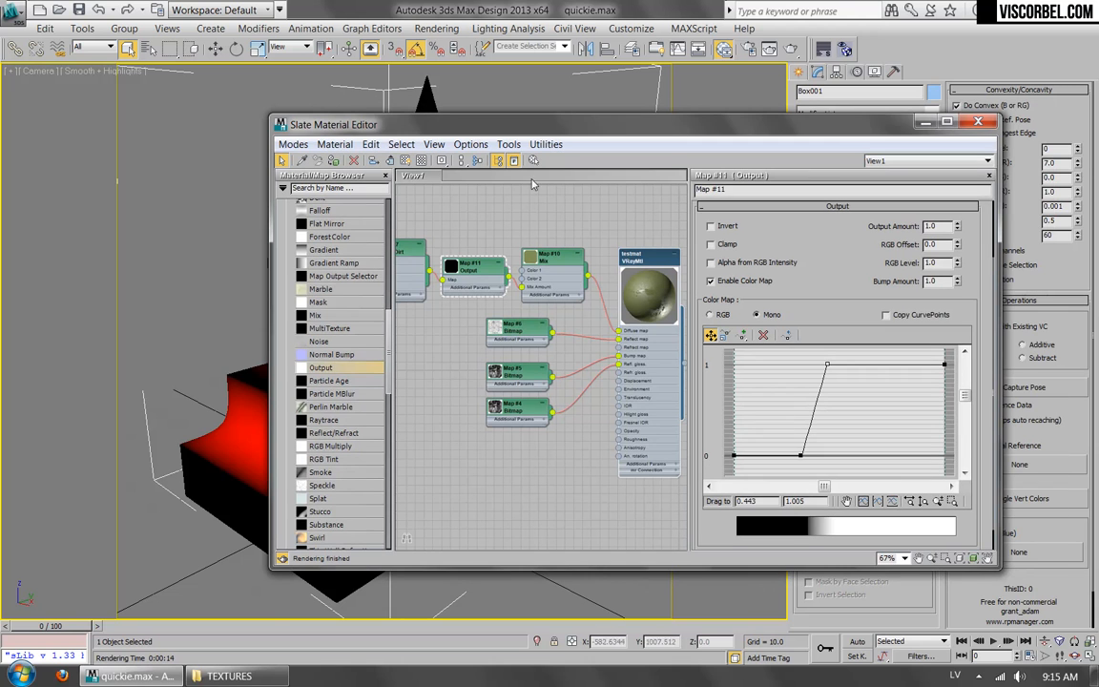
left_click_drag(389, 358, 372, 433)
scroll(374, 419, "up", 3)
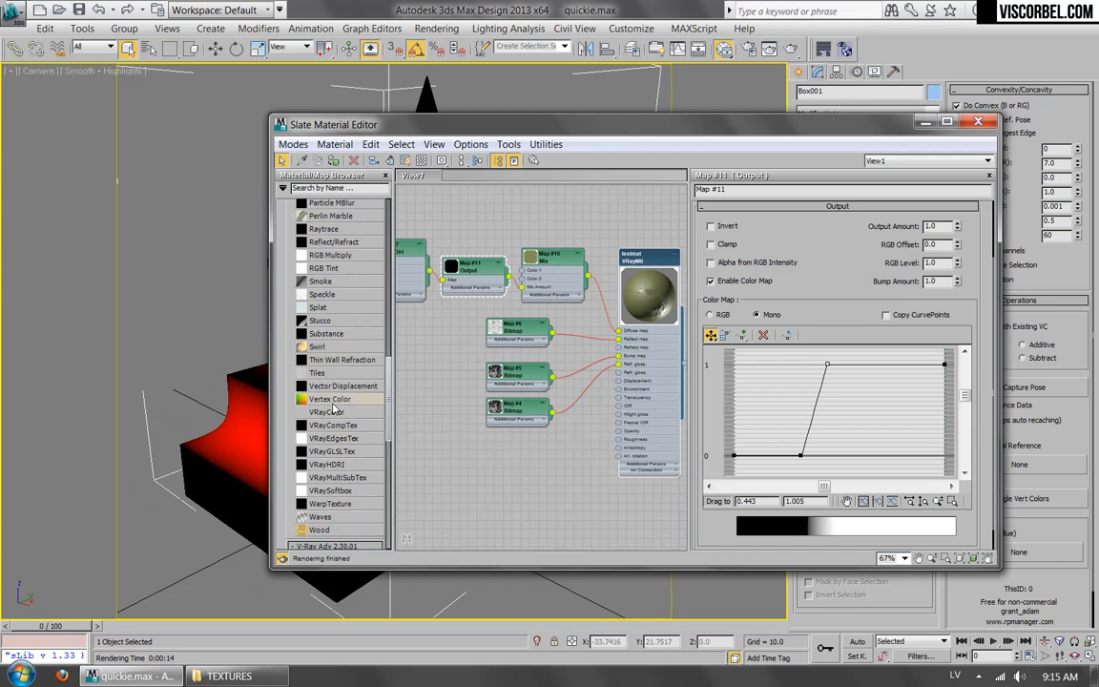
left_click_drag(334, 404, 539, 204)
middle_click_drag(596, 226, 524, 373)
scroll(609, 361, "up", 2)
scroll(577, 362, "up", 1)
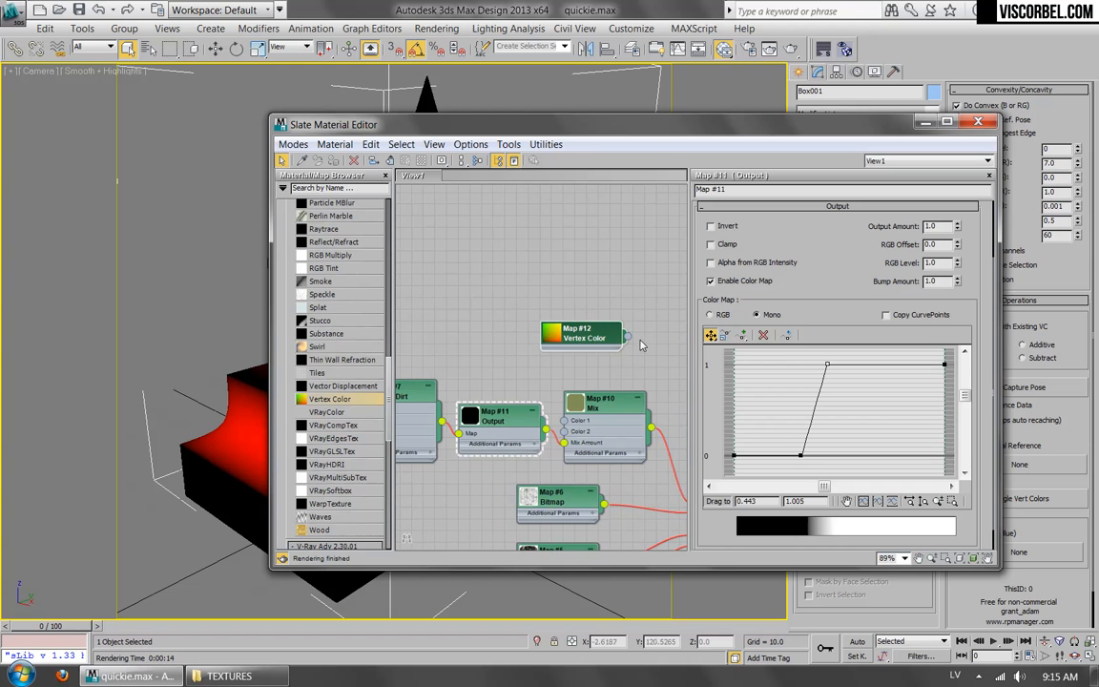
left_click_drag(625, 338, 565, 444)
left_click_drag(586, 335, 503, 325)
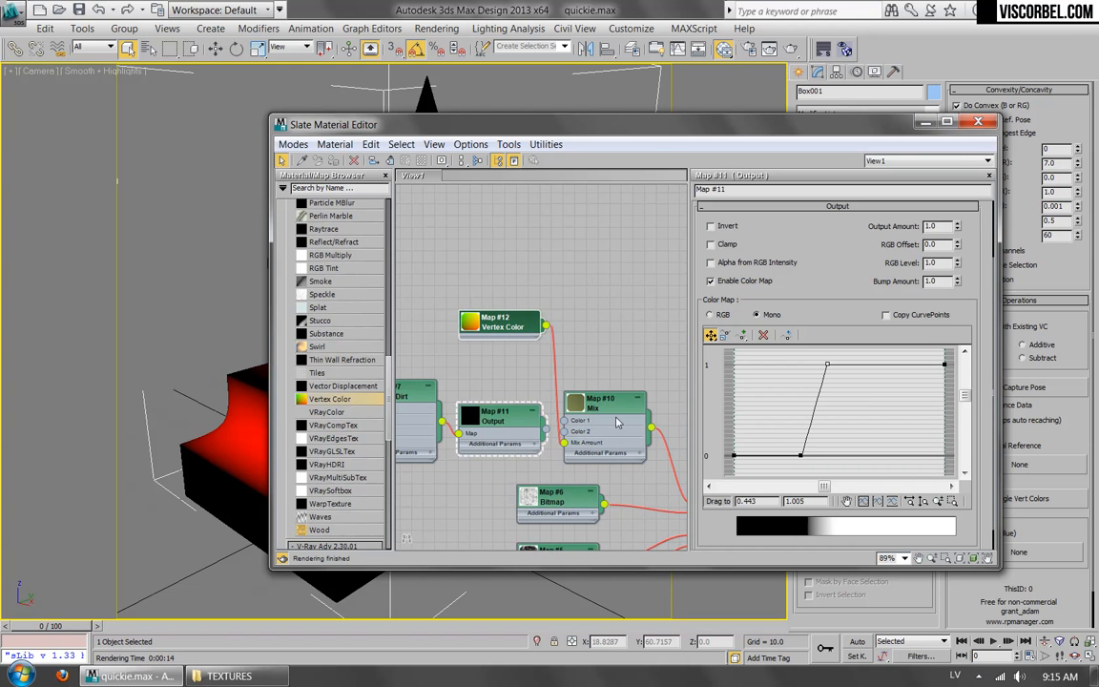
Set the Vertex Color map's Sub Channel to Red.
left_click(616, 406)
left_click(918, 287)
left_click(949, 251)
left_click(954, 275)
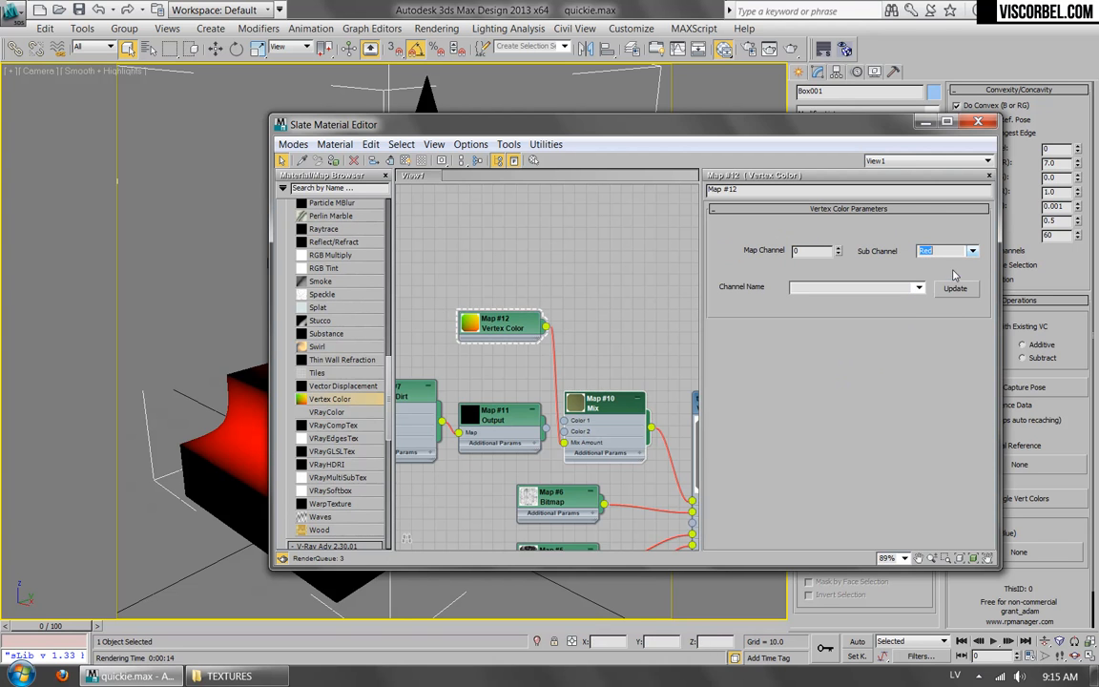
Render the scene, examine the vertex-color dirt on the concave front step up close, and close the frame buffer.
key("shift+q")
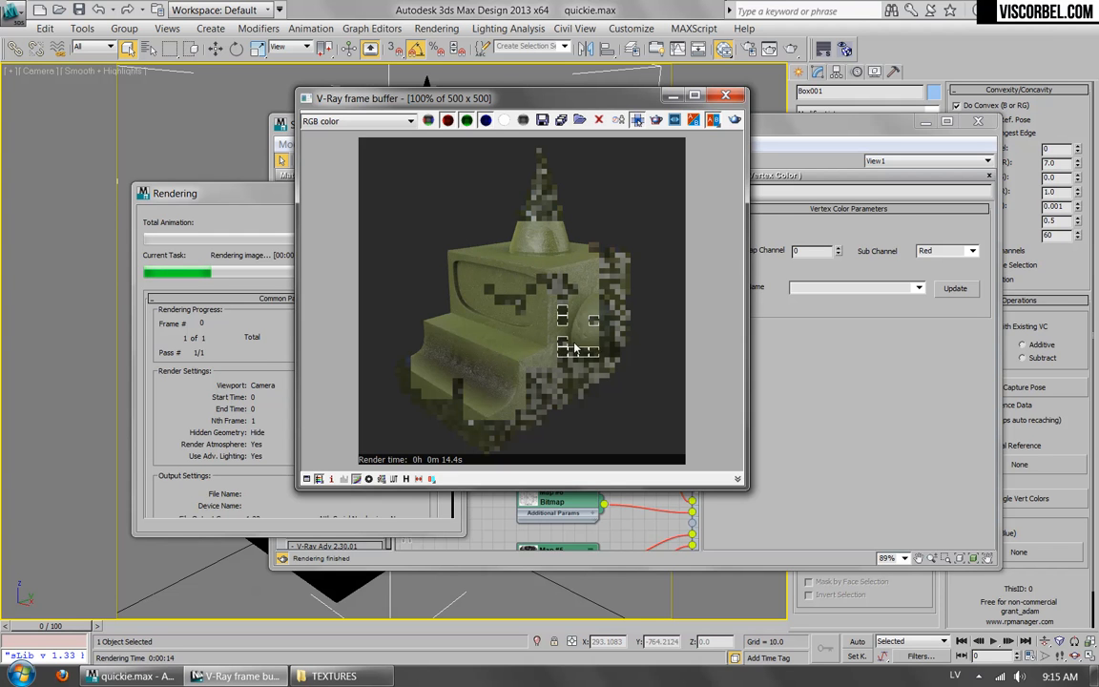
scroll(480, 306, "up", 2)
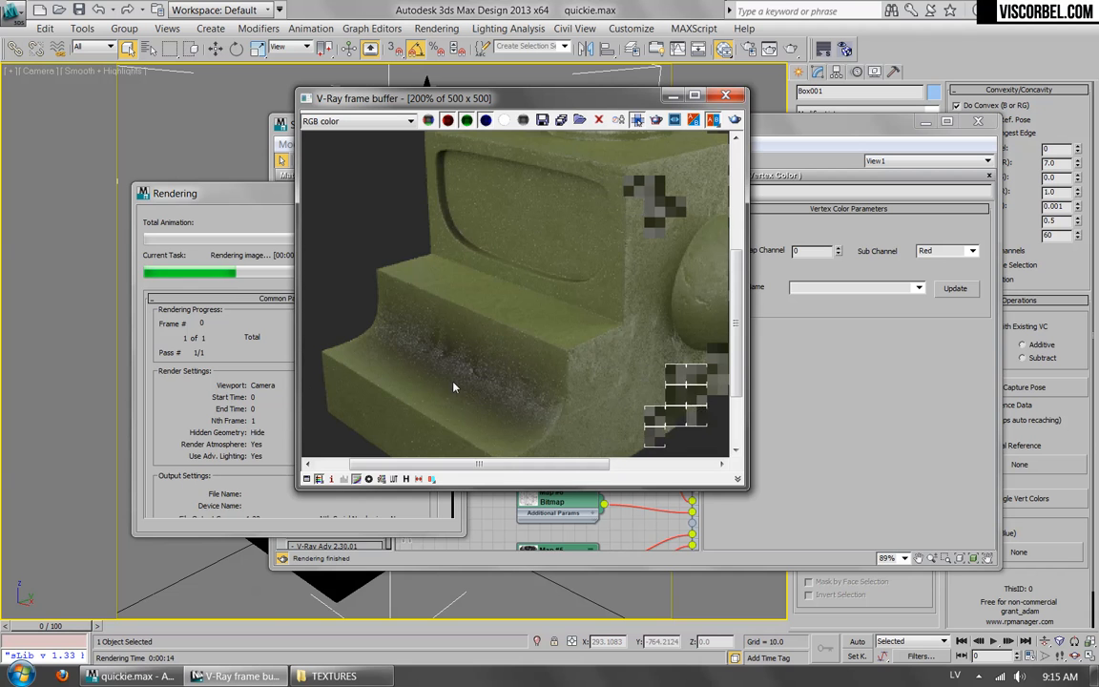
scroll(457, 324, "down", 2)
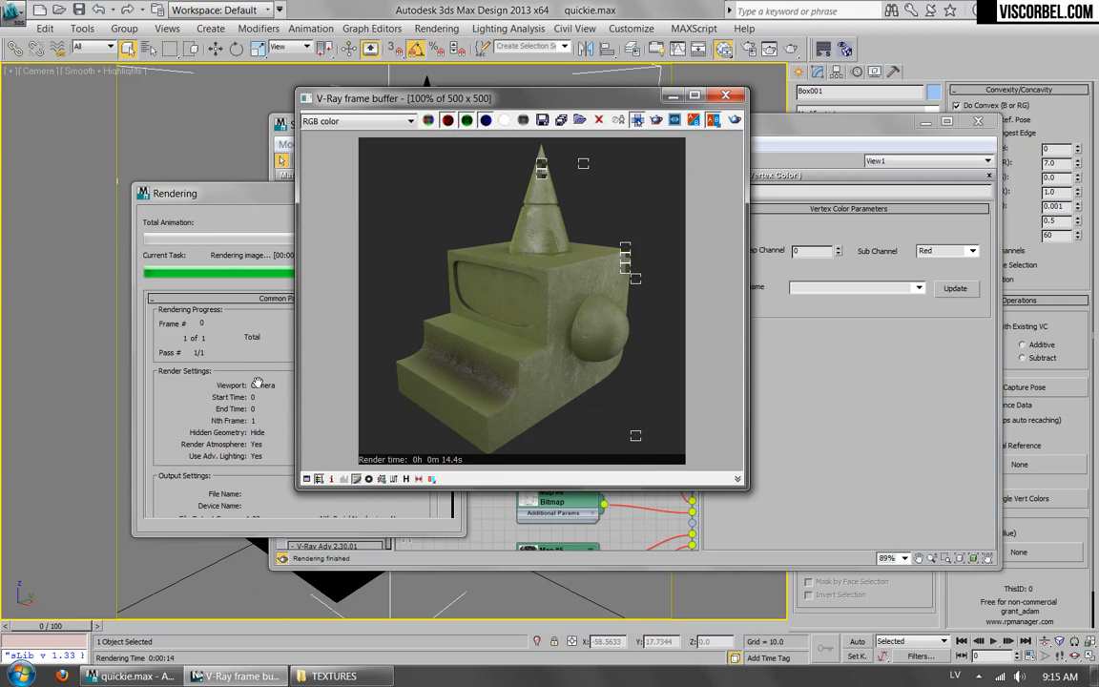
left_click(729, 97)
Insert a Composite map before the Mix Amount input, with Vertex Color in Layer 1 and Output in Layer 2, and open its parameters.
middle_click_drag(557, 400, 635, 325)
scroll(635, 325, "up", 1)
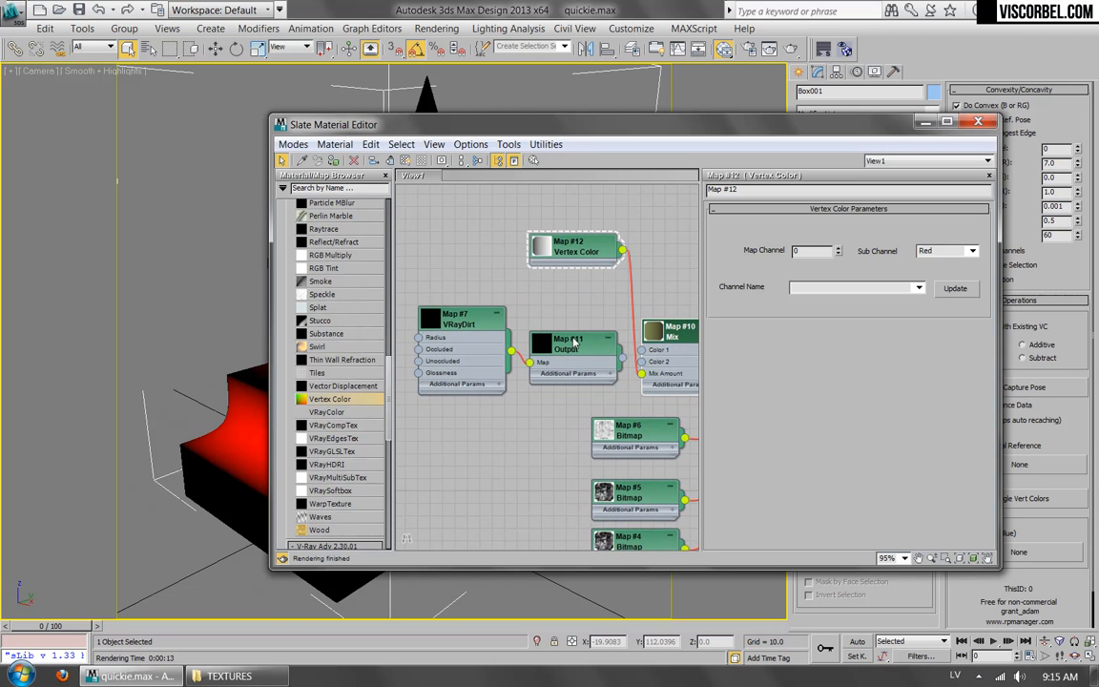
left_click(575, 343)
left_click_drag(621, 337, 644, 327)
mouse_move(615, 322)
middle_mouse_down()
mouse_move(571, 317)
mouse_move(621, 322)
middle_mouse_up()
scroll(622, 322, "up", 1)
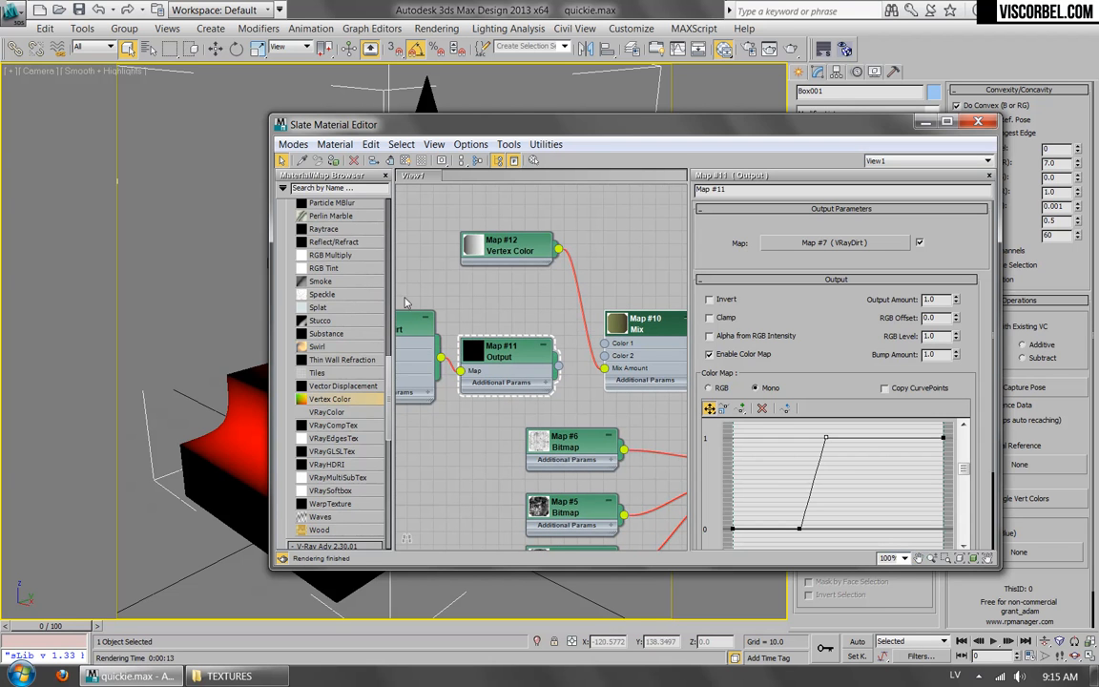
scroll(340, 300, "up", 8)
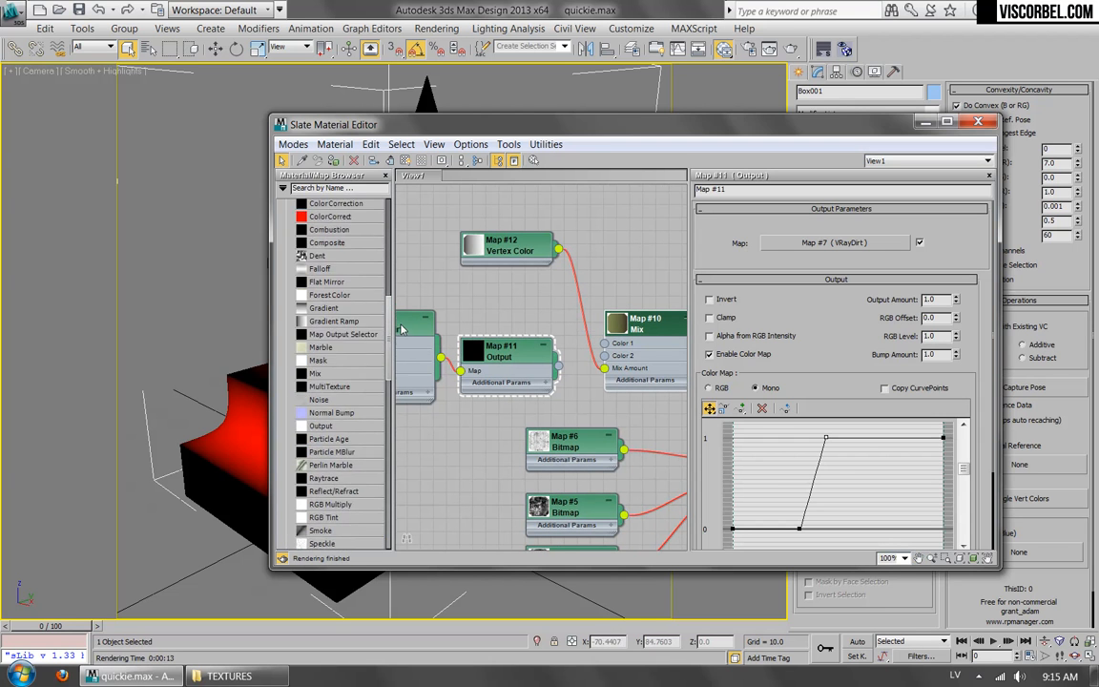
left_click_drag(340, 299, 701, 323)
left_click(641, 331)
left_click_drag(509, 343, 576, 371)
left_click_drag(594, 303, 610, 305)
double_click(610, 305)
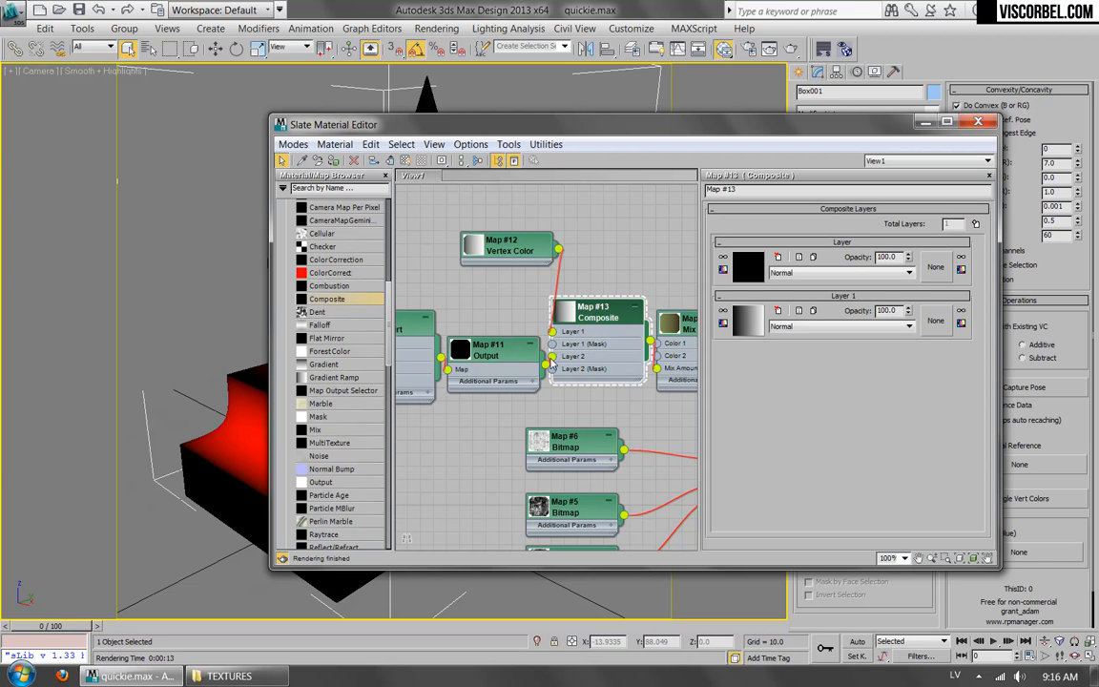
Lay out the child nodes of the testmat material automatically.
middle_click_drag(618, 387, 472, 385)
right_click(646, 243)
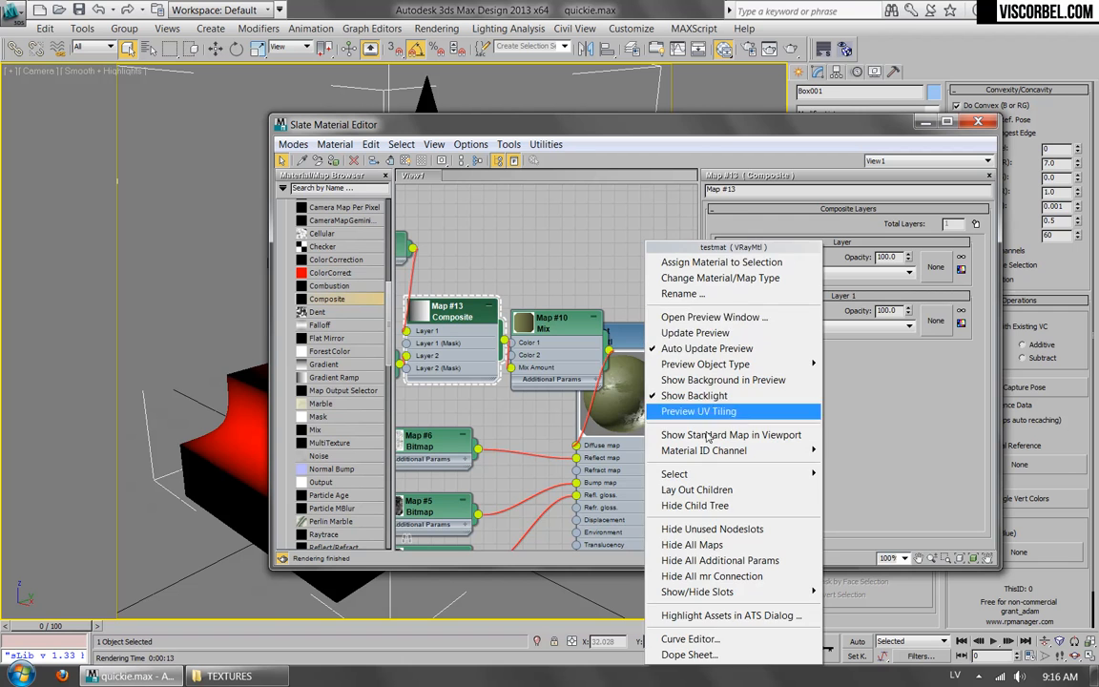
left_click(697, 489)
scroll(537, 375, "down", 5)
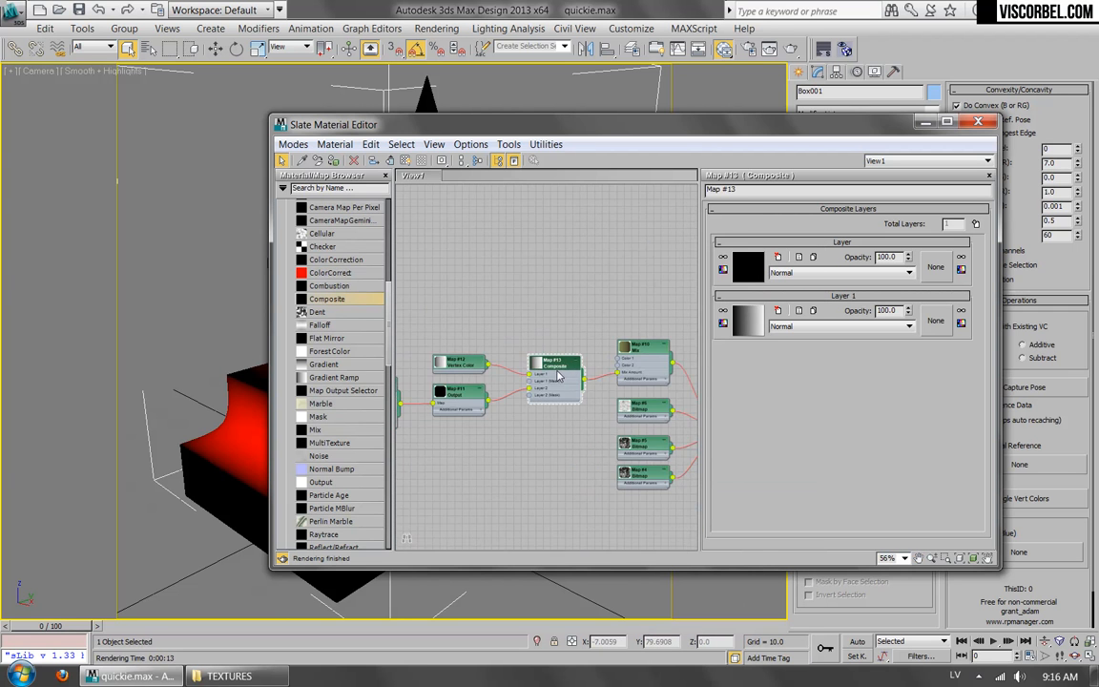
Set the blending mode of the Composite map's upper layer to Lighten.
scroll(537, 375, "up", 5)
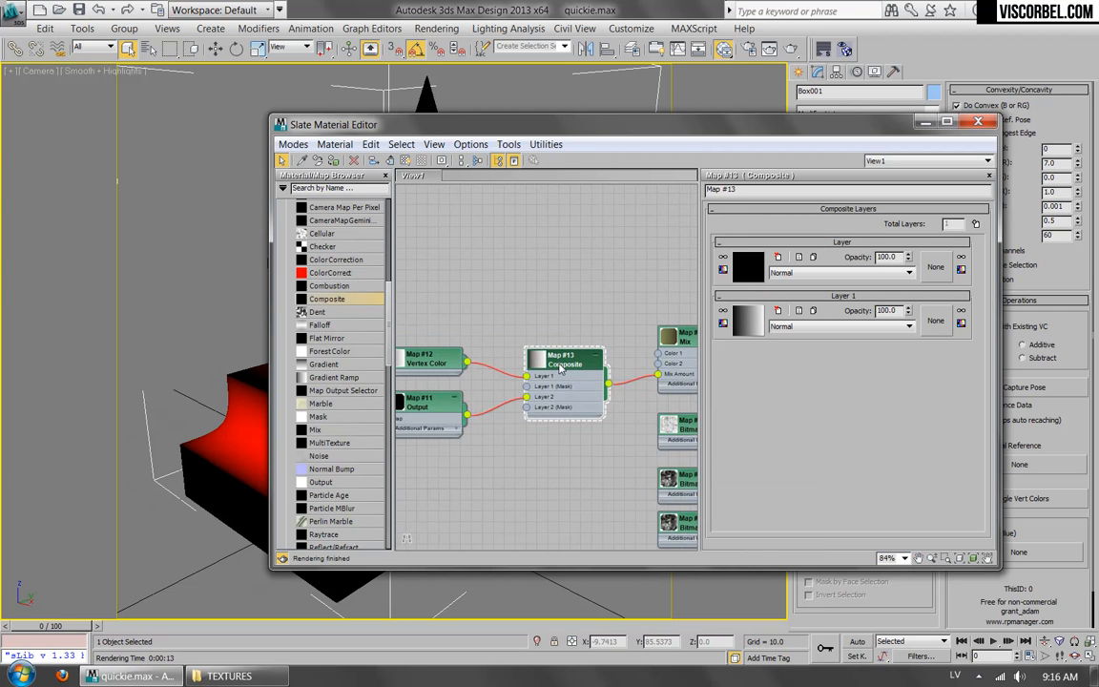
scroll(485, 339, "up", 1)
middle_click_drag(499, 330, 562, 276)
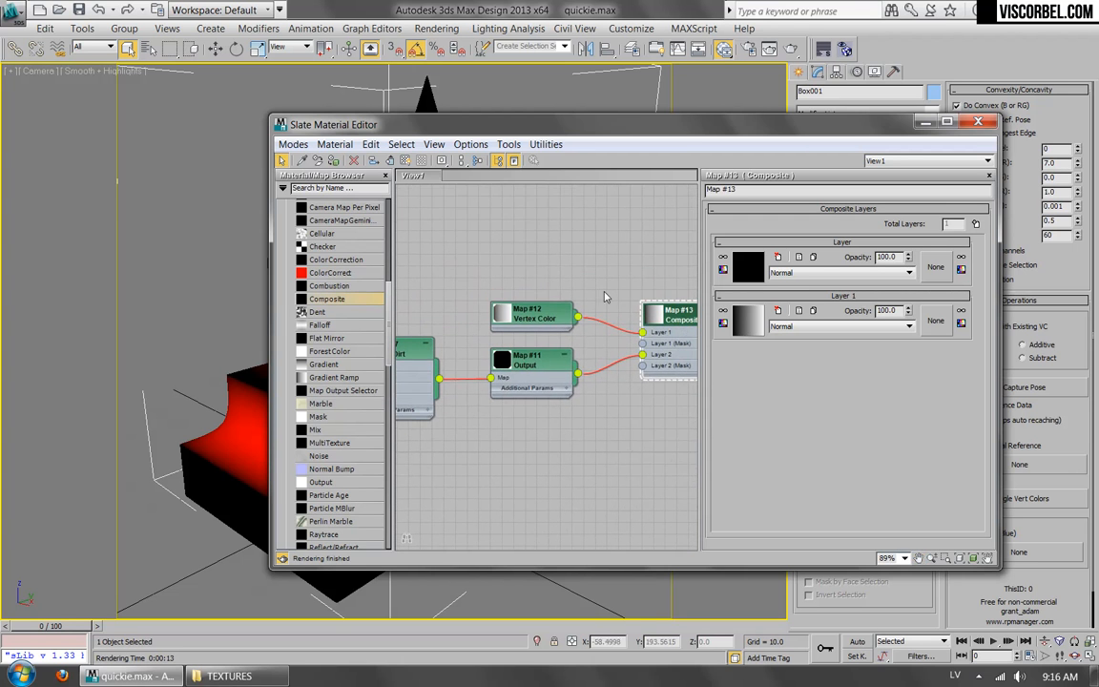
middle_click_drag(644, 310, 572, 291)
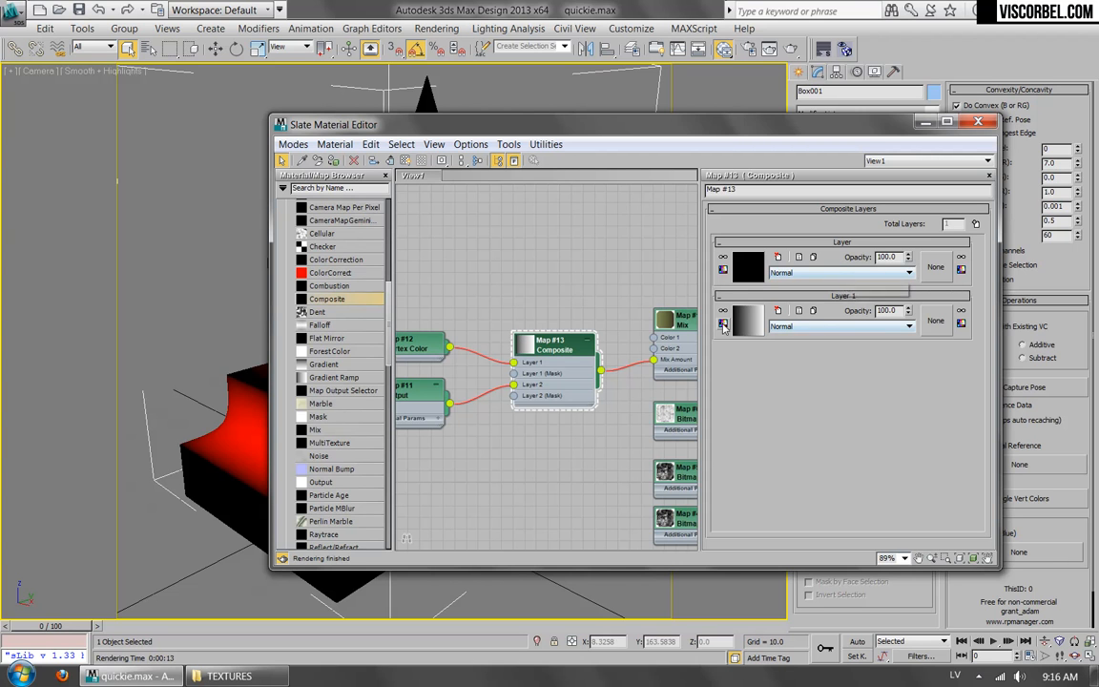
left_click(816, 274)
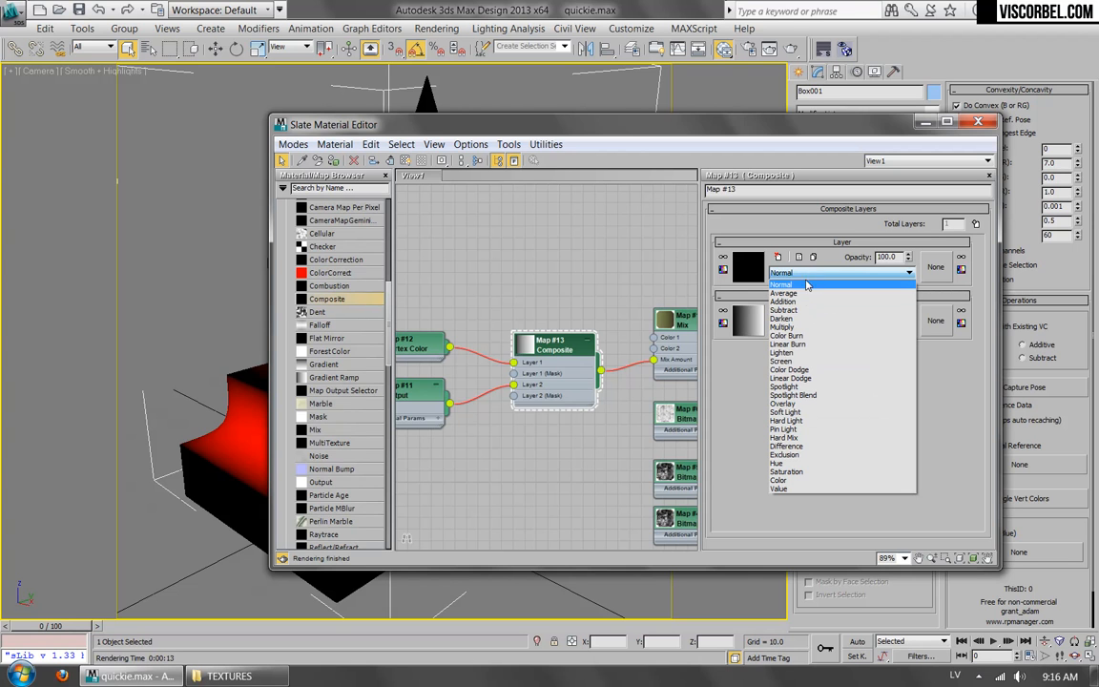
left_click(852, 355)
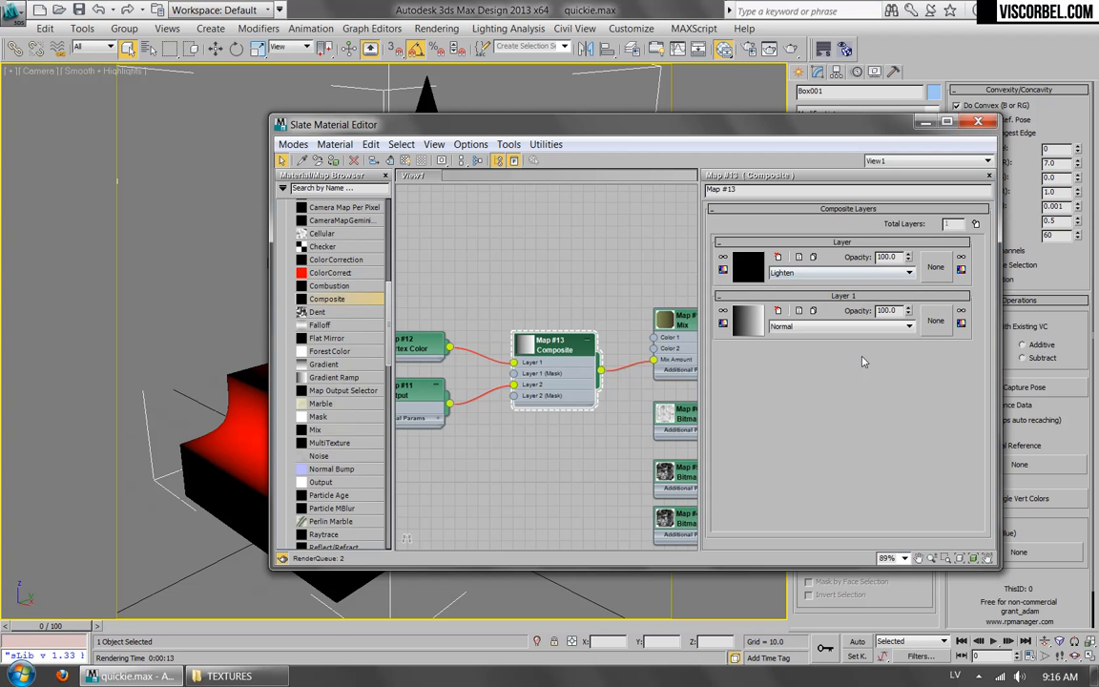
Render a texmap preview of the Composite map and a full render of the scene, closing both results.
left_click(844, 50)
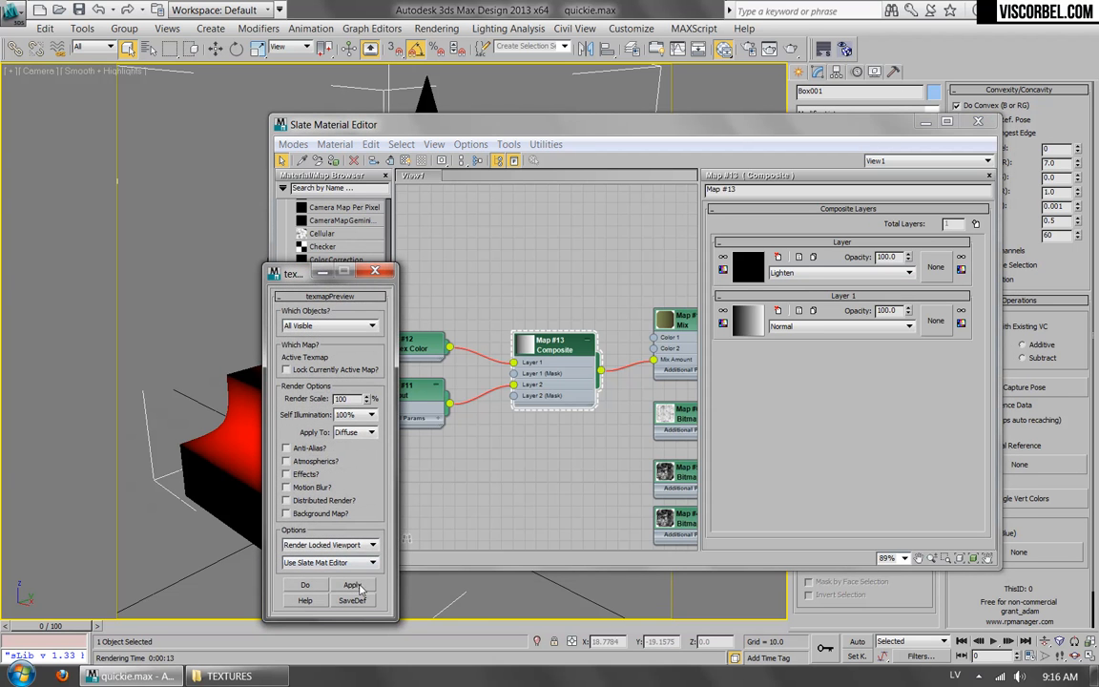
left_click(352, 586)
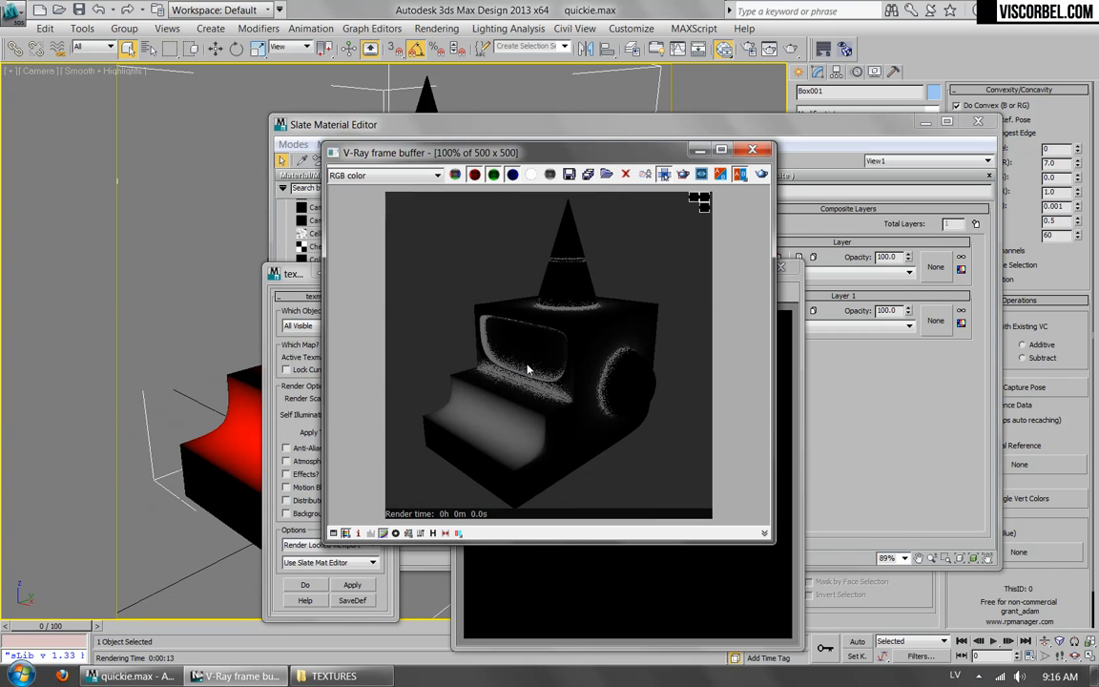
left_click(789, 267)
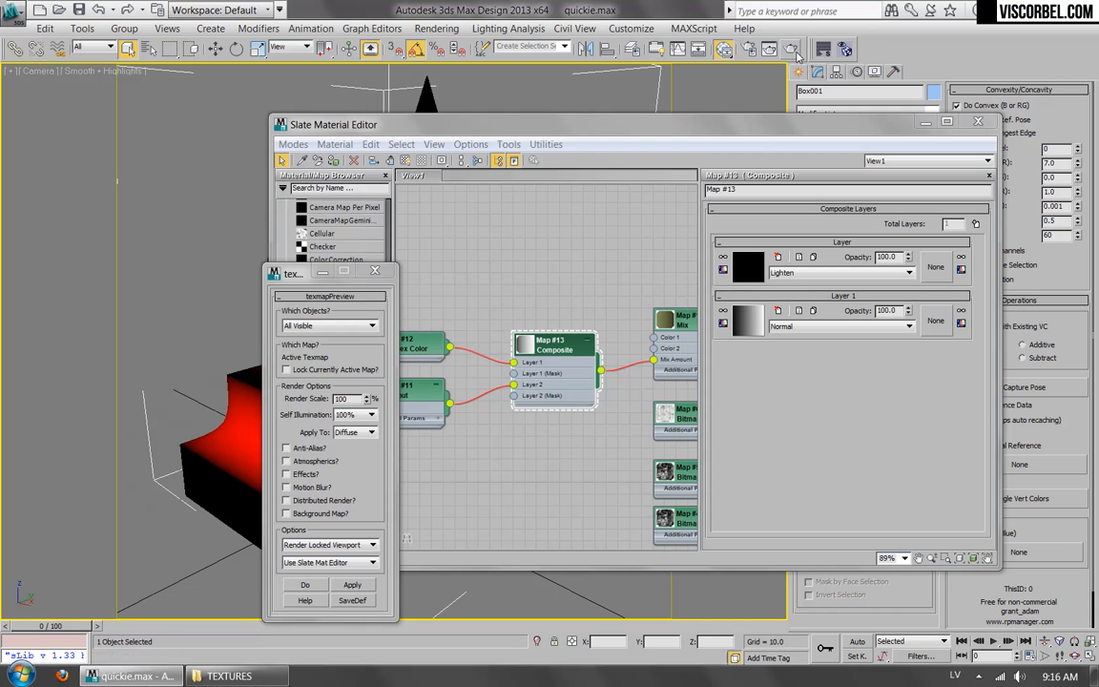
left_click(794, 51)
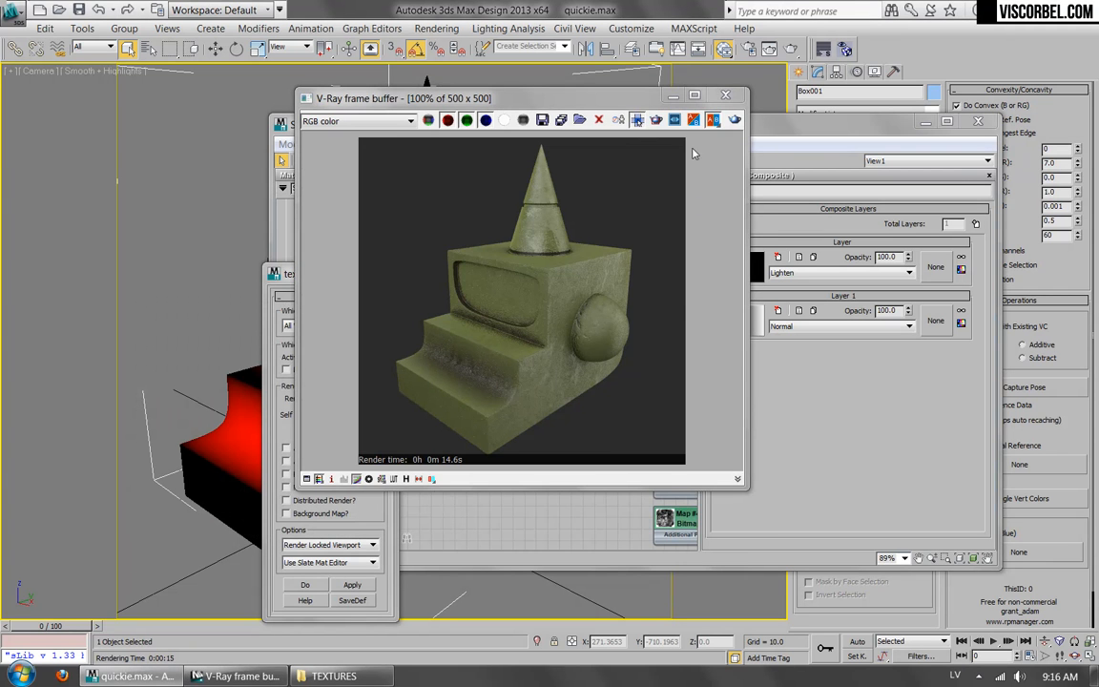
left_click(726, 95)
Delete the Mix map that feeds the testmat material's diffuse input.
middle_click_drag(607, 327, 490, 312)
scroll(609, 349, "down", 1)
middle_click_drag(609, 349, 562, 254)
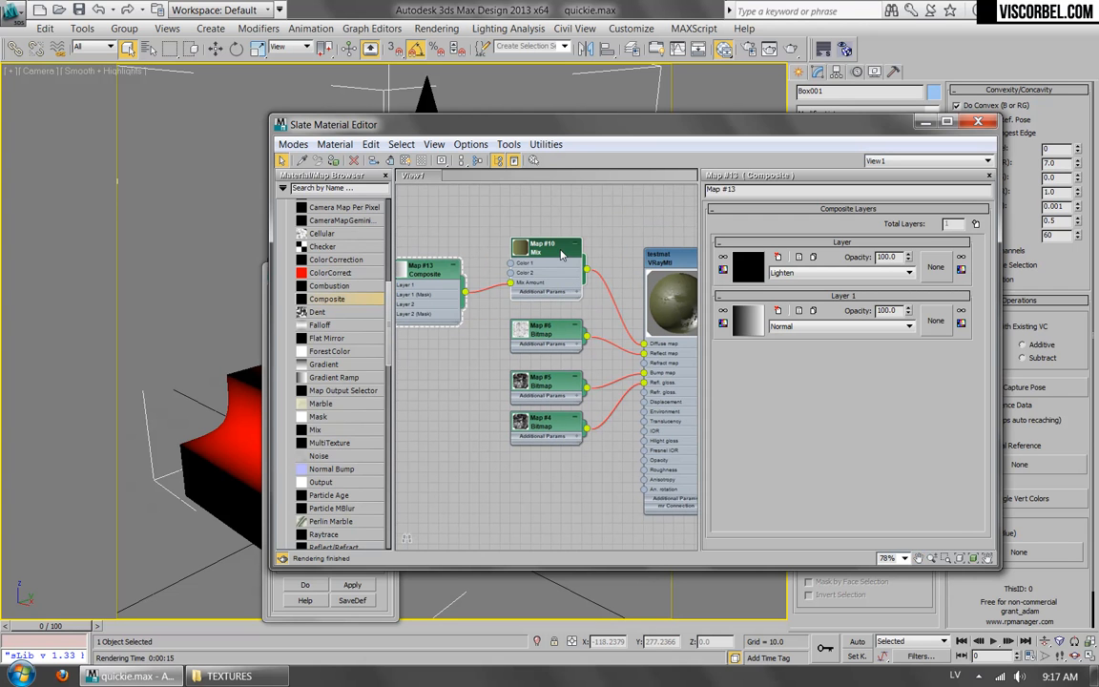
key("Delete")
Duplicate the testmat material together with its three bitmaps below the original and open the copy's parameters.
middle_click_drag(613, 368, 536, 317)
scroll(613, 369, "down", 1)
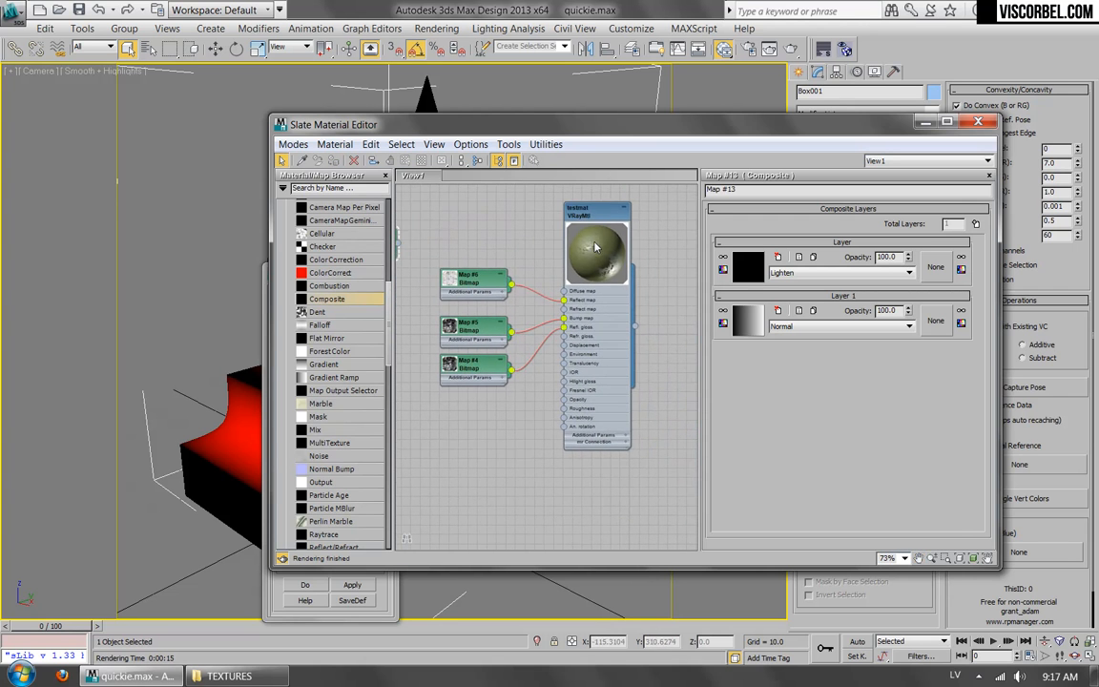
mouse_move(590, 215)
left_mouse_down("shift")
mouse_move(591, 495)
mouse_move(592, 482)
left_mouse_up("shift")
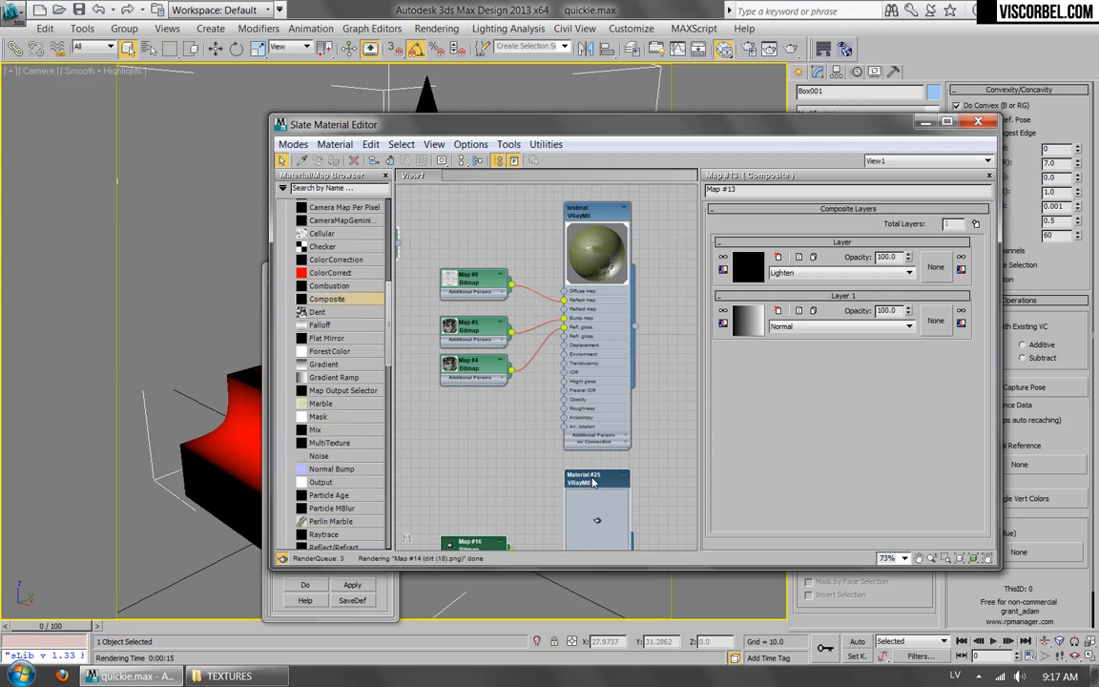
middle_click_drag(645, 469, 666, 258)
double_click(629, 279)
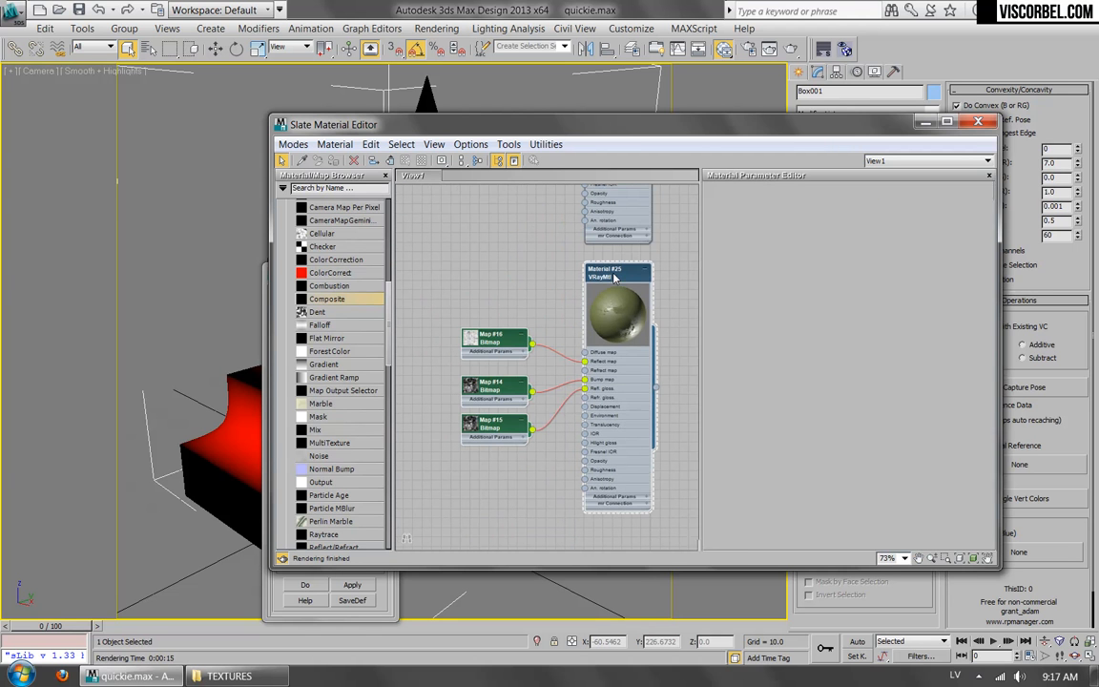
Change the duplicated material's diffuse color to a dark brown with red 13, green 11 and blue 2.
left_click(810, 290)
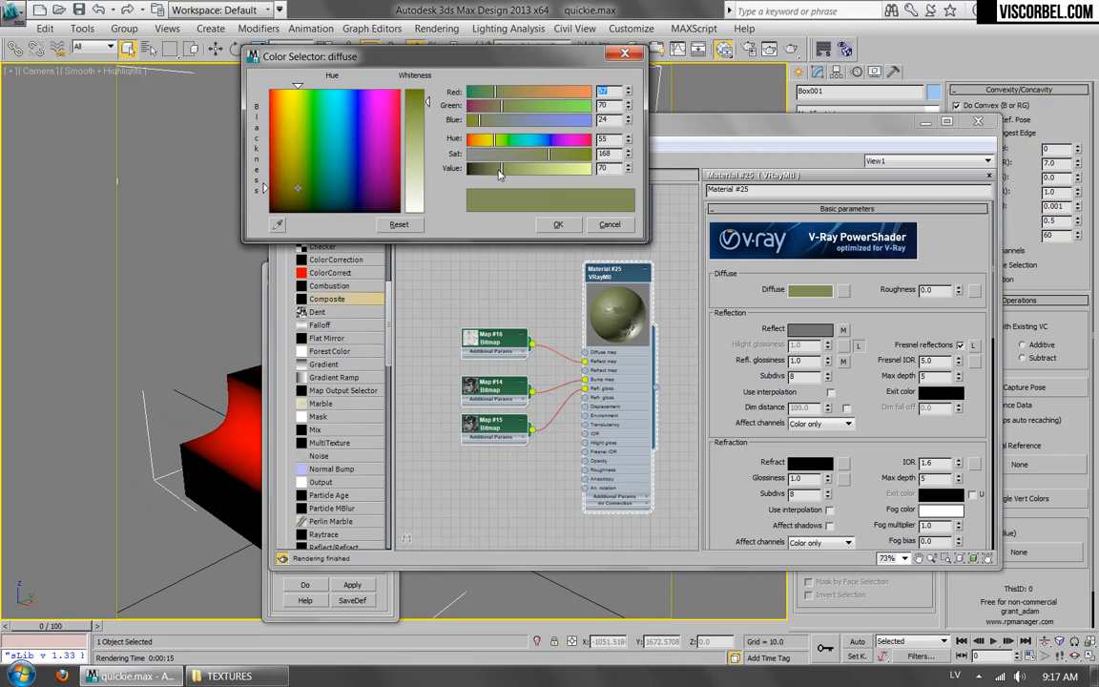
left_click_drag(500, 170, 482, 169)
left_click_drag(549, 155, 572, 154)
left_click_drag(492, 141, 476, 169)
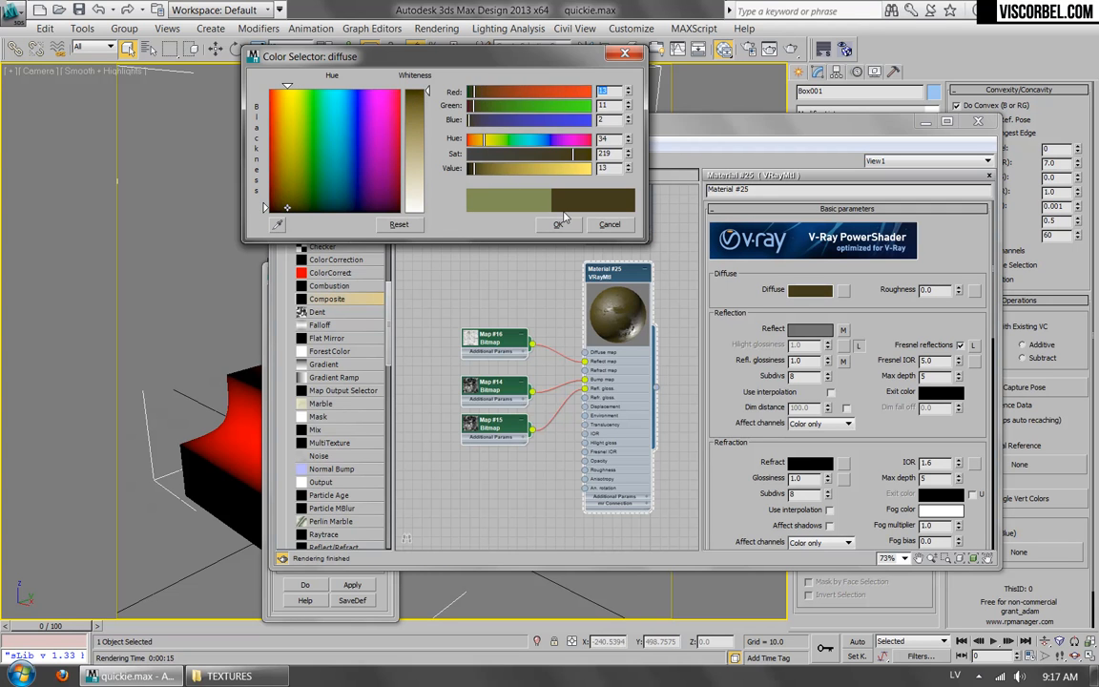
left_click(559, 224)
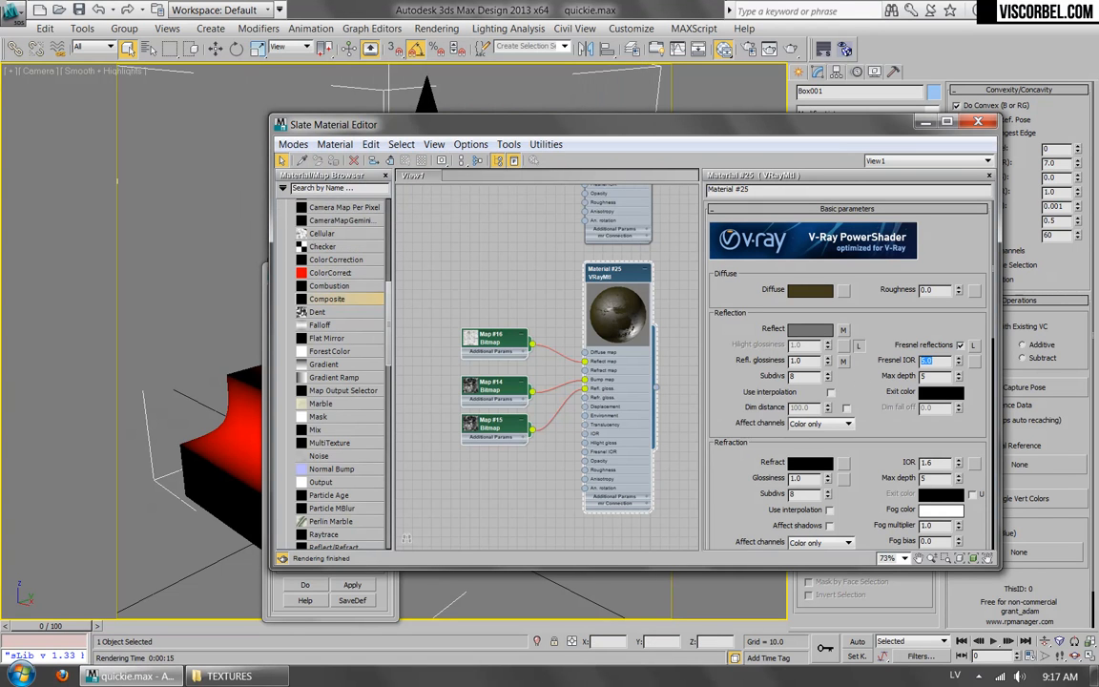
Set the duplicated material's Fresnel IOR to 3.0, its RGlossiness map amount to 80, Reflect to 10 and Bump to -3.
scroll(867, 436, "down", 10)
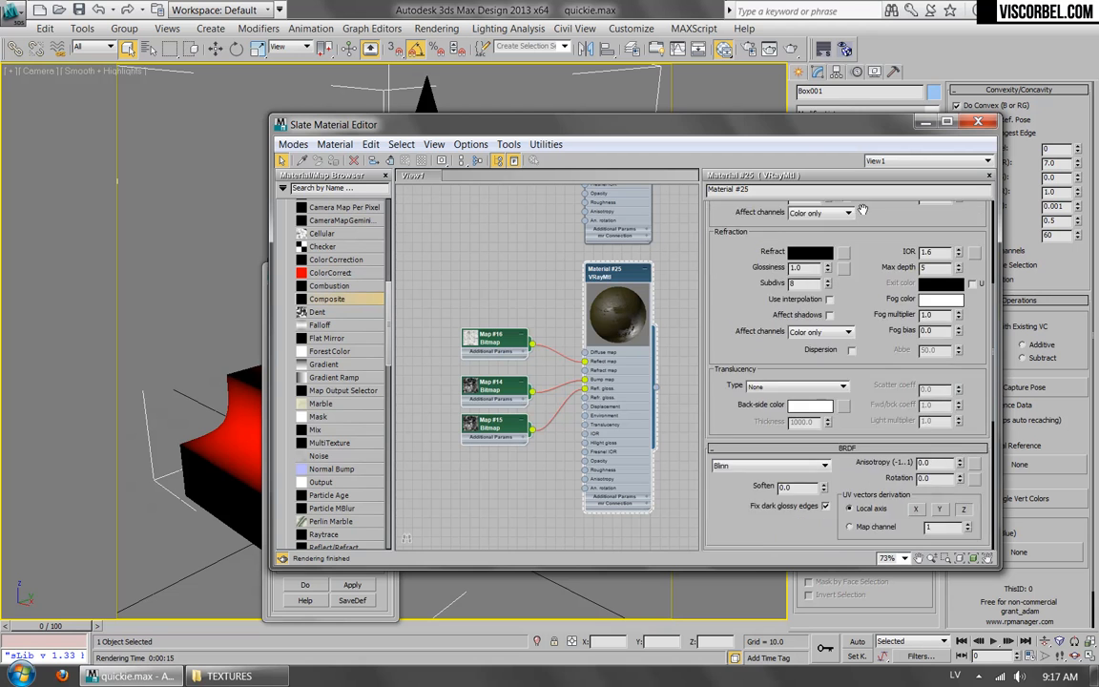
scroll(868, 437, "down", 5)
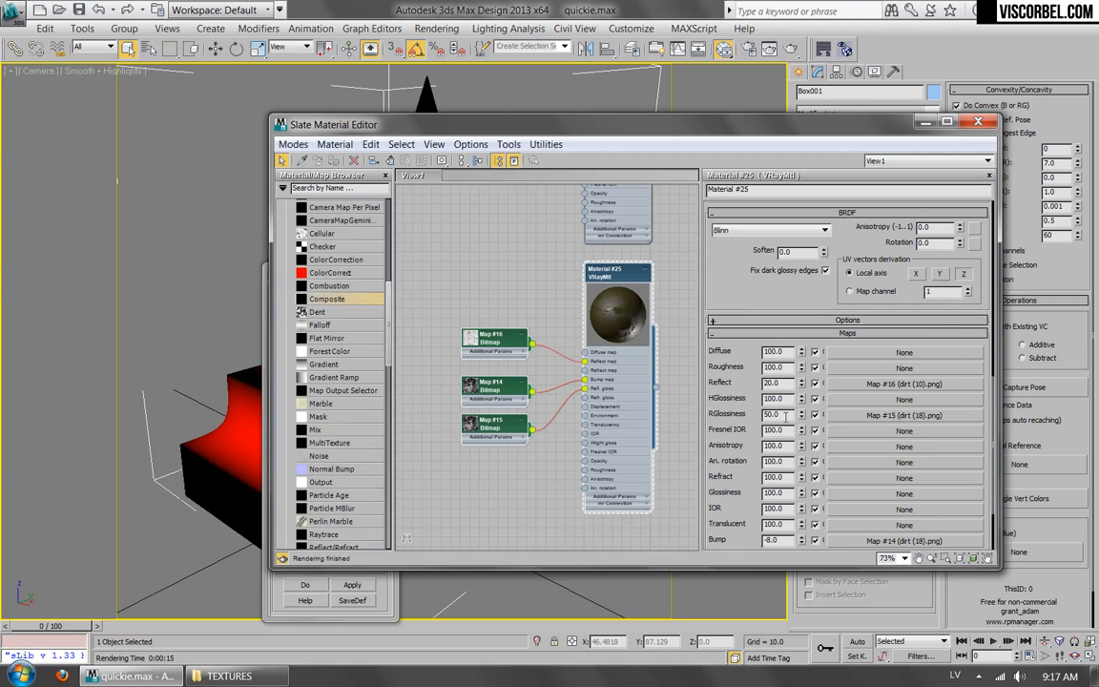
key("Return")
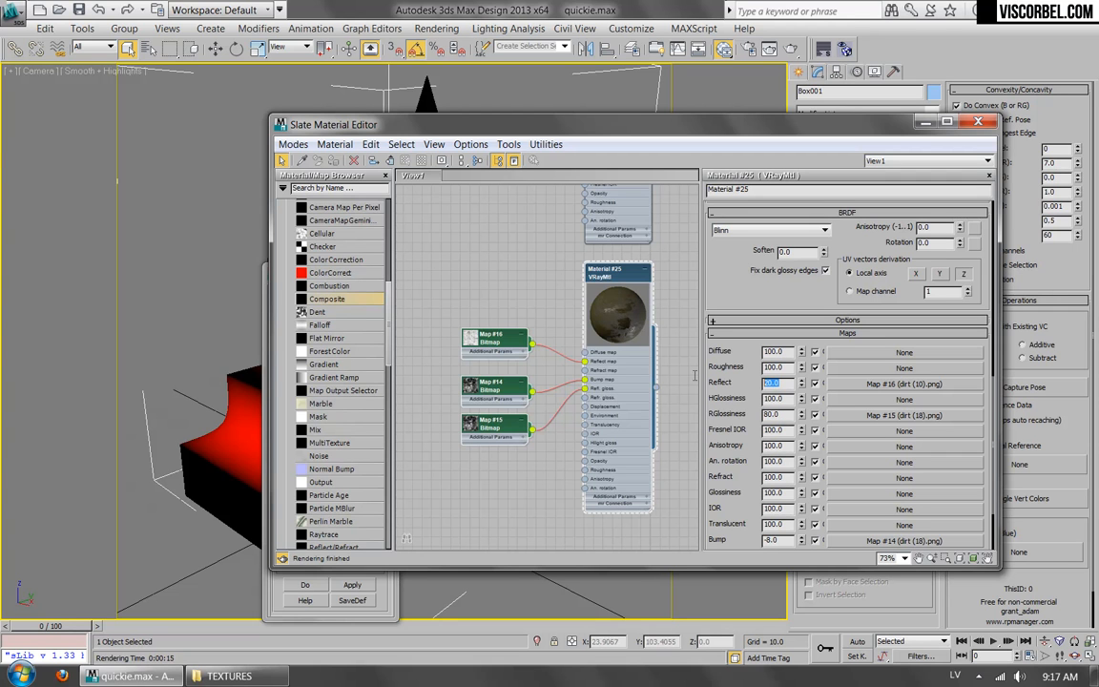
left_click_drag(736, 484, 743, 448)
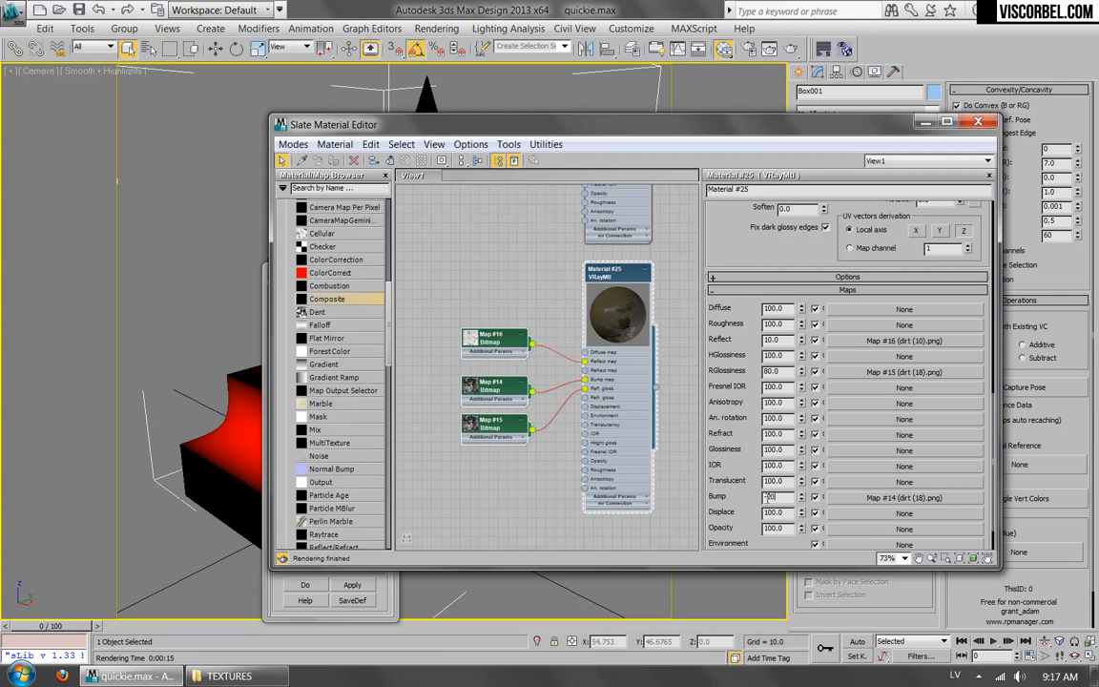
Add a VRayBlendMtl beside the two materials, wiring testmat into its Base and the dark brown copy into Coat 1.
middle_click_drag(555, 246, 556, 463)
middle_click_drag(646, 446, 608, 371)
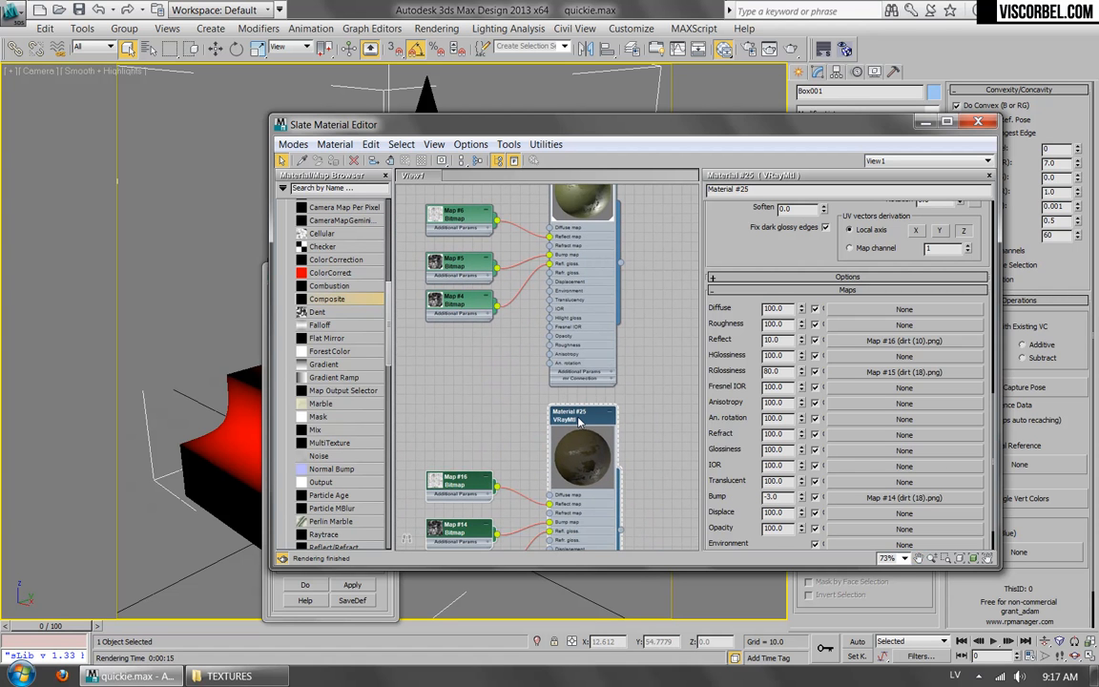
scroll(397, 326, "down", 2)
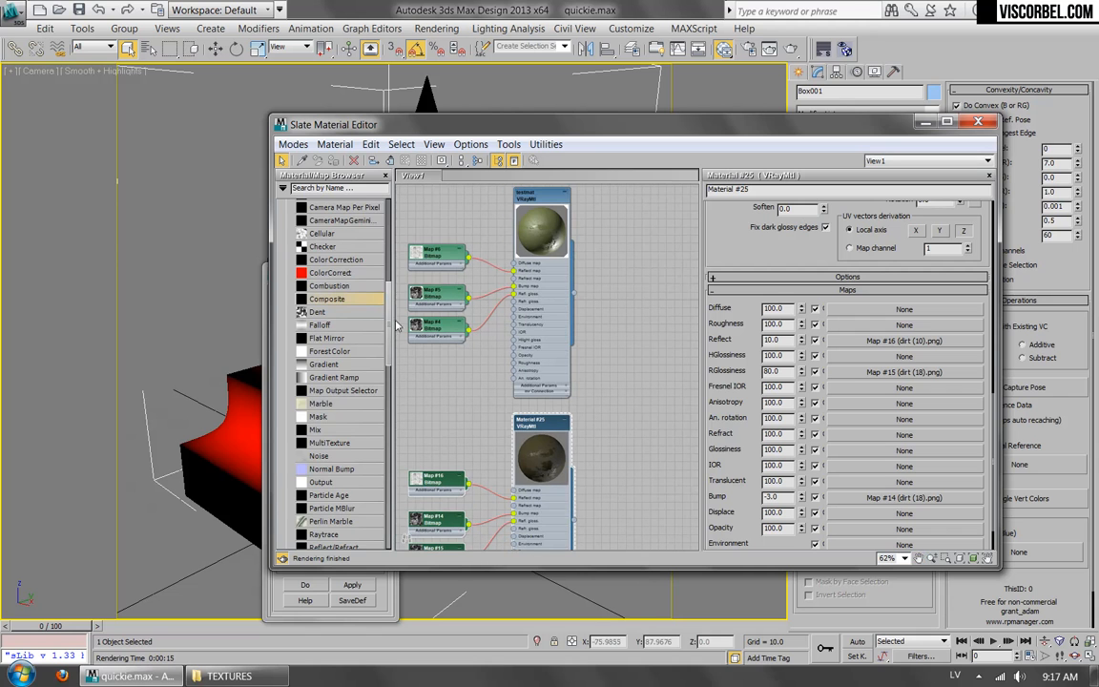
left_click_drag(393, 326, 397, 428)
right_click(658, 318)
mouse_move(706, 326)
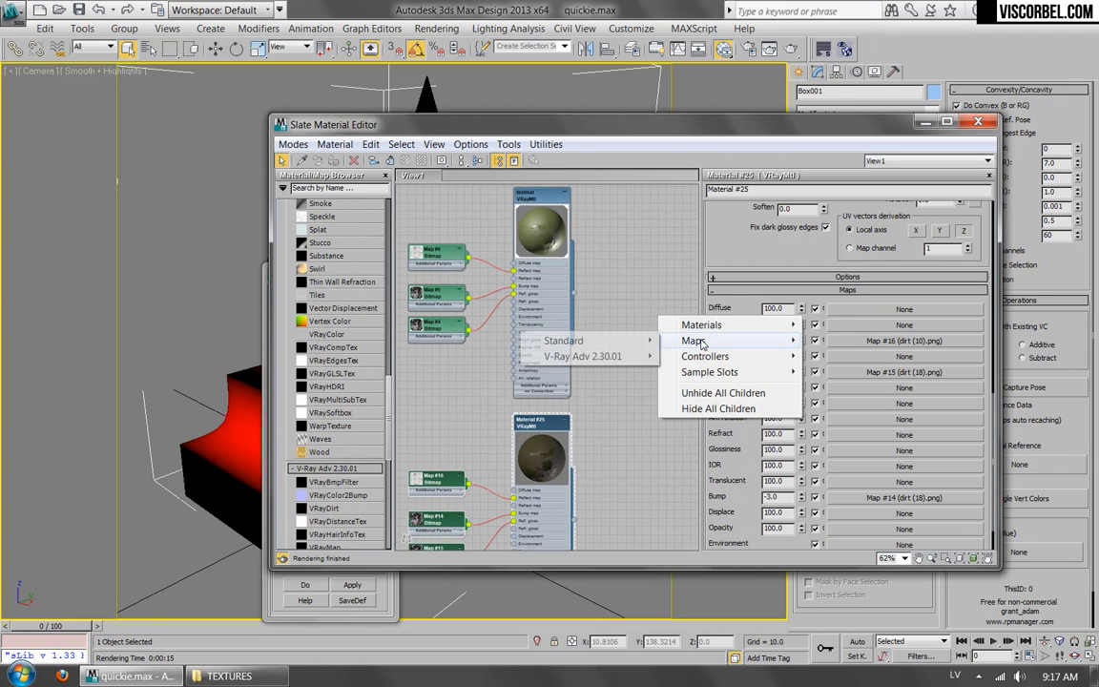
mouse_move(591, 341)
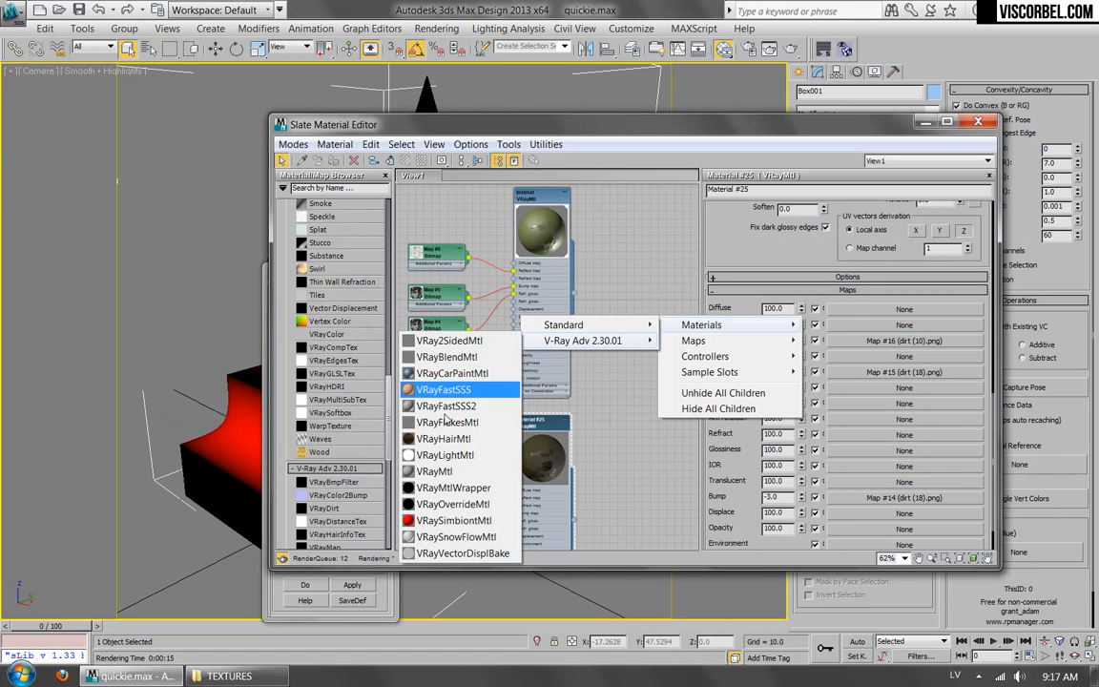
left_click(446, 357)
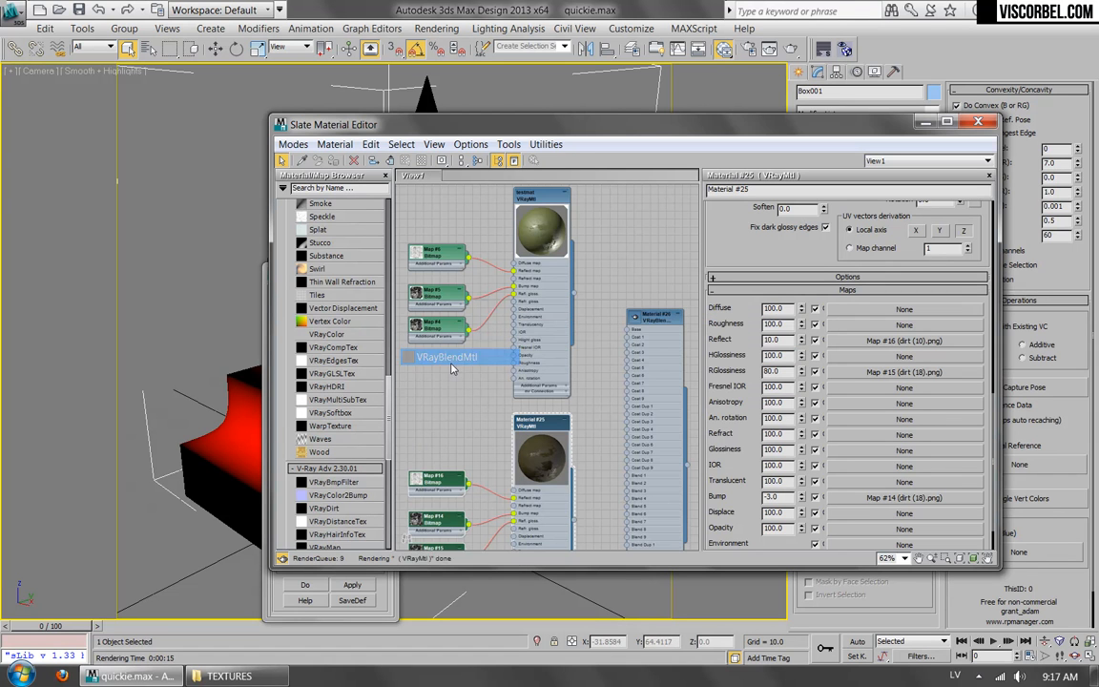
left_click_drag(574, 293, 630, 331)
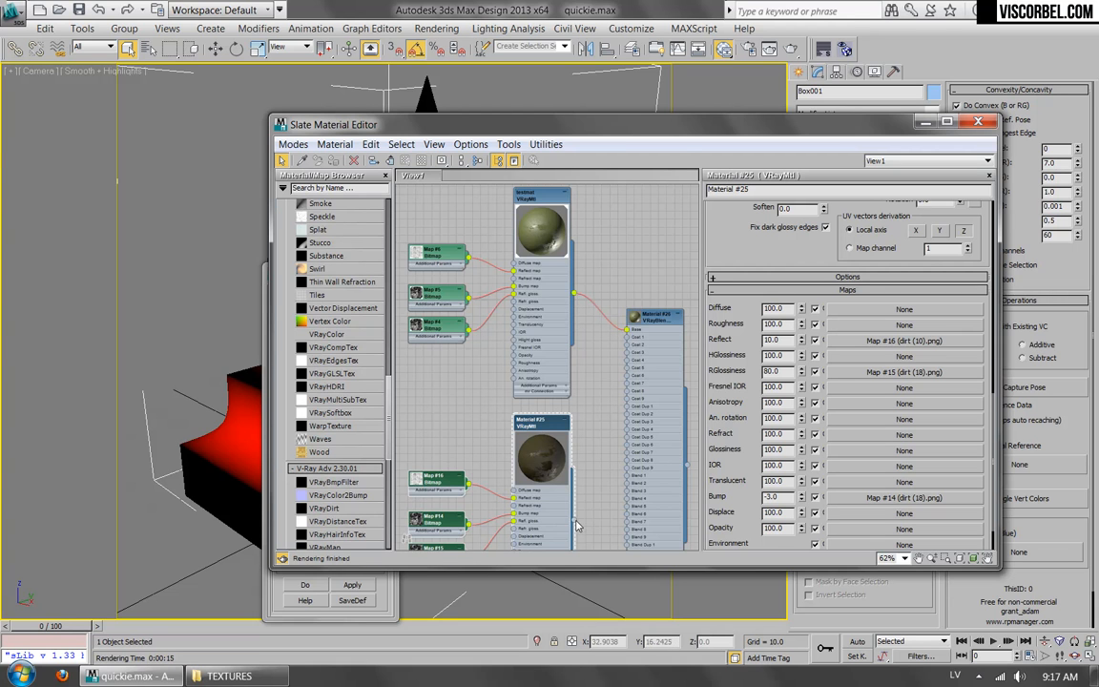
left_click_drag(630, 343, 655, 194)
Move the Composite map above the VRayBlendMtl and wire it into the Blend 1 input.
scroll(570, 263, "down", 3)
middle_click_drag(570, 263, 618, 326)
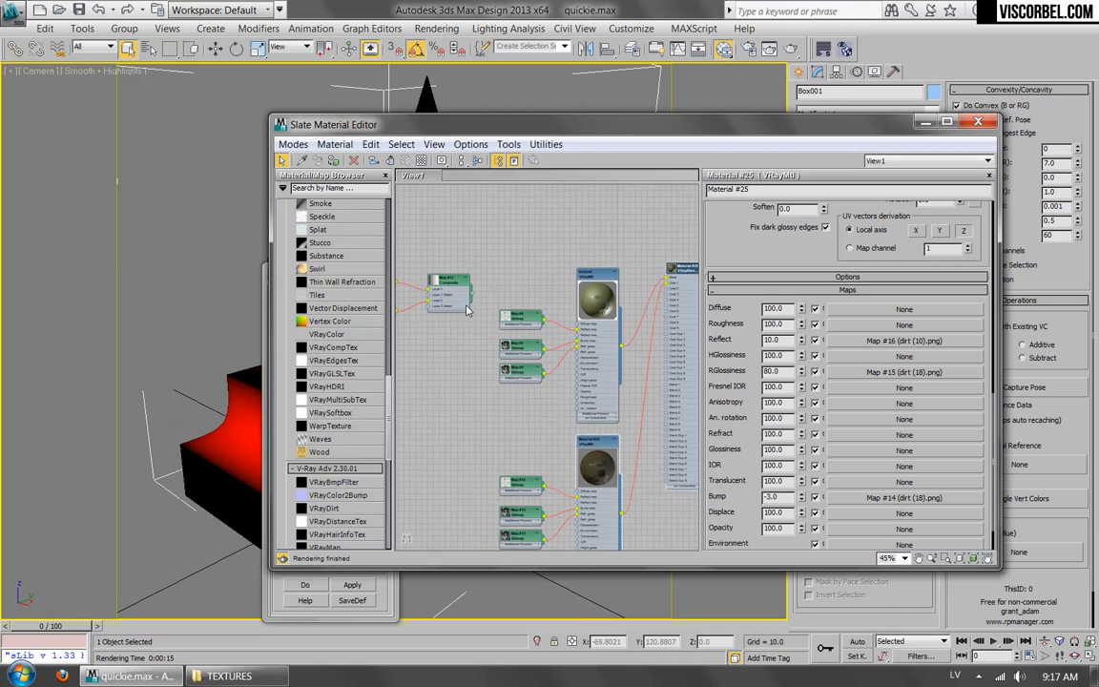
left_click_drag(450, 286, 631, 227)
middle_click_drag(635, 245, 510, 314)
scroll(510, 315, "up", 3)
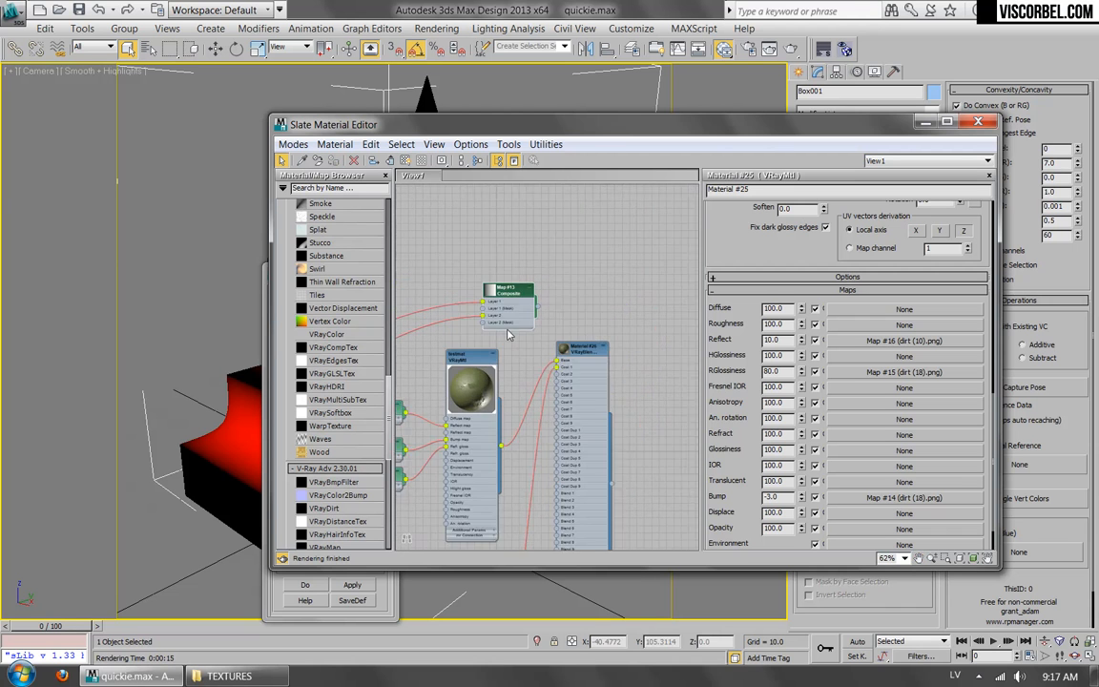
scroll(510, 314, "up", 3)
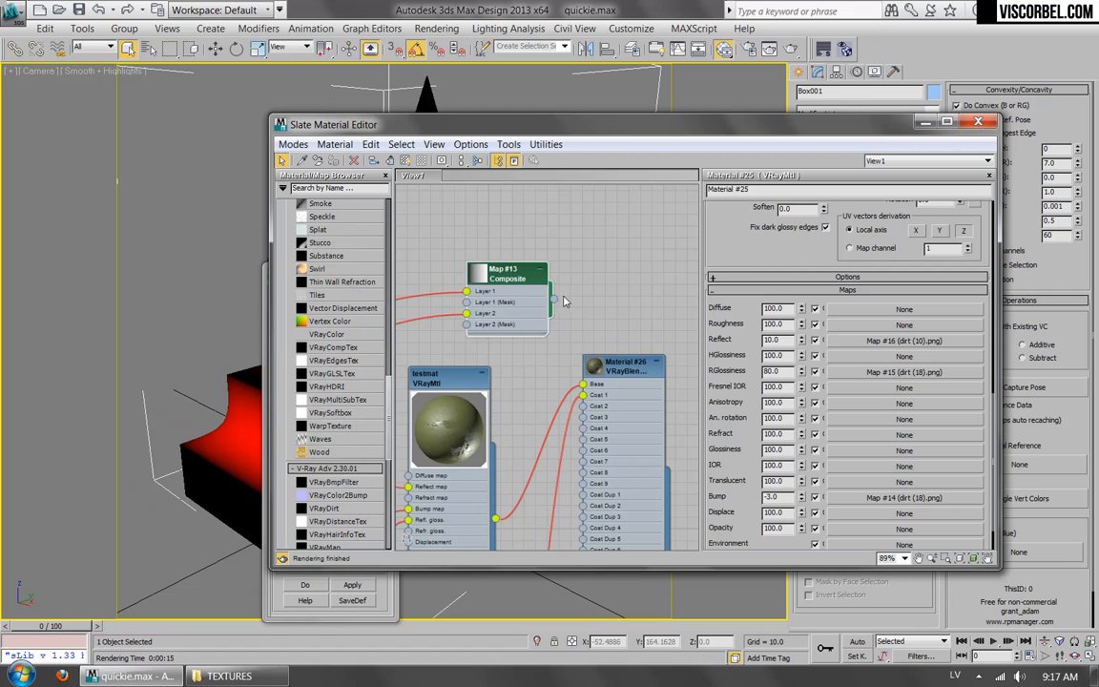
middle_click_drag(570, 384, 584, 284)
left_click_drag(607, 286, 597, 502)
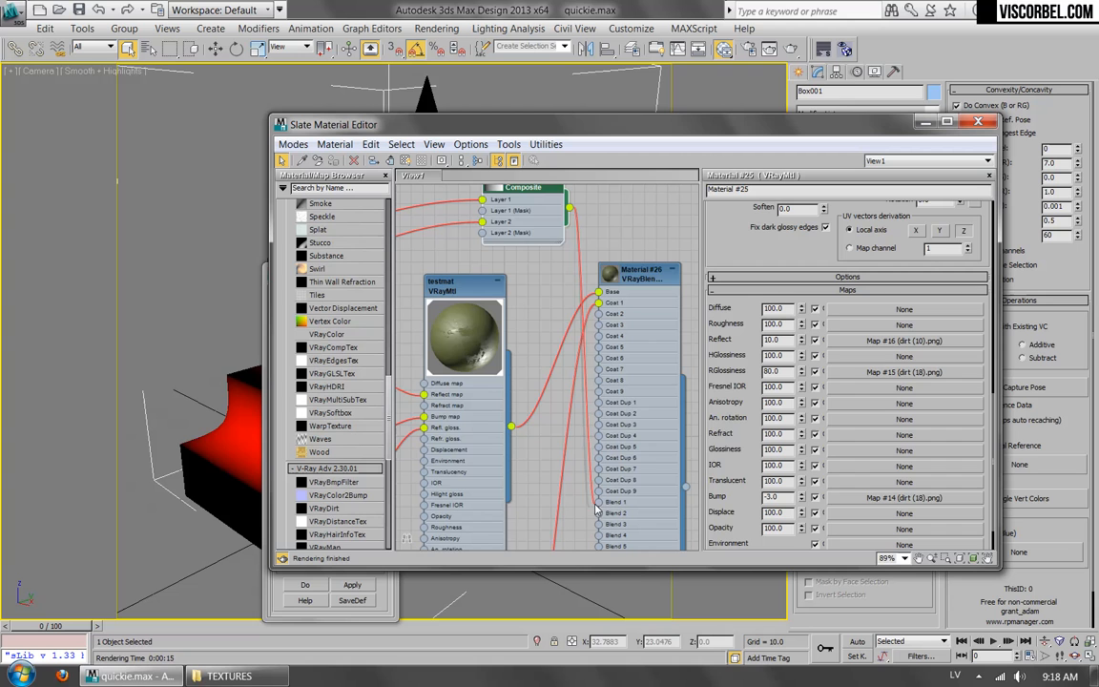
Open the VRayBlendMtl's parameters with an enlarged node preview and assign the material to the model.
double_click(641, 279)
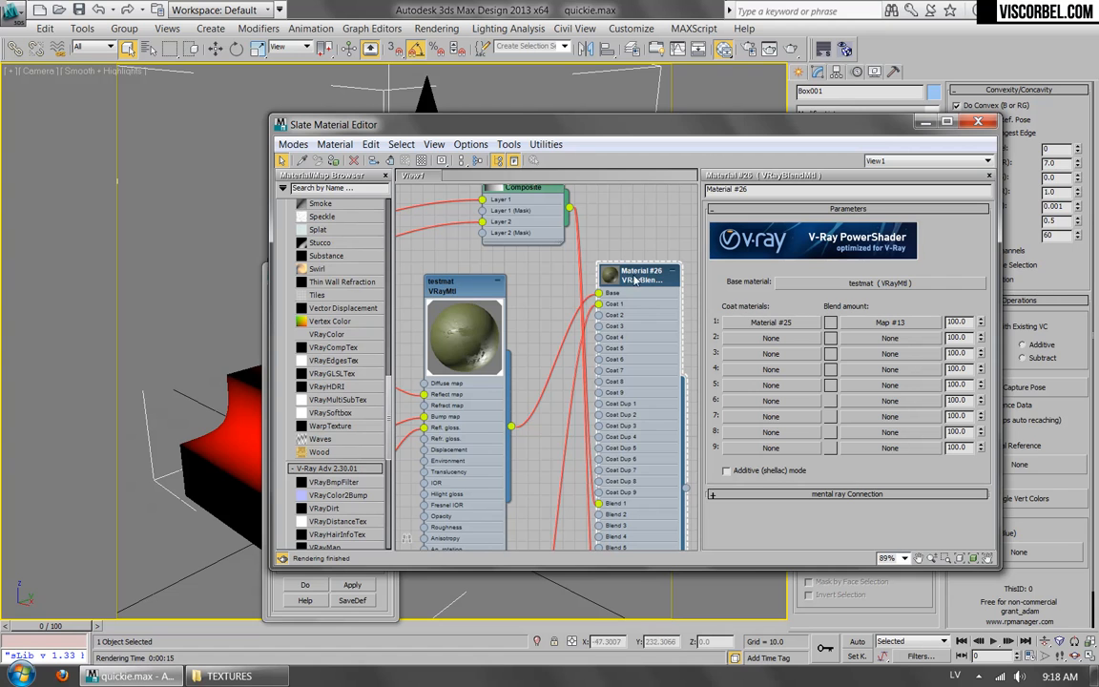
double_click(610, 276)
left_click(226, 510)
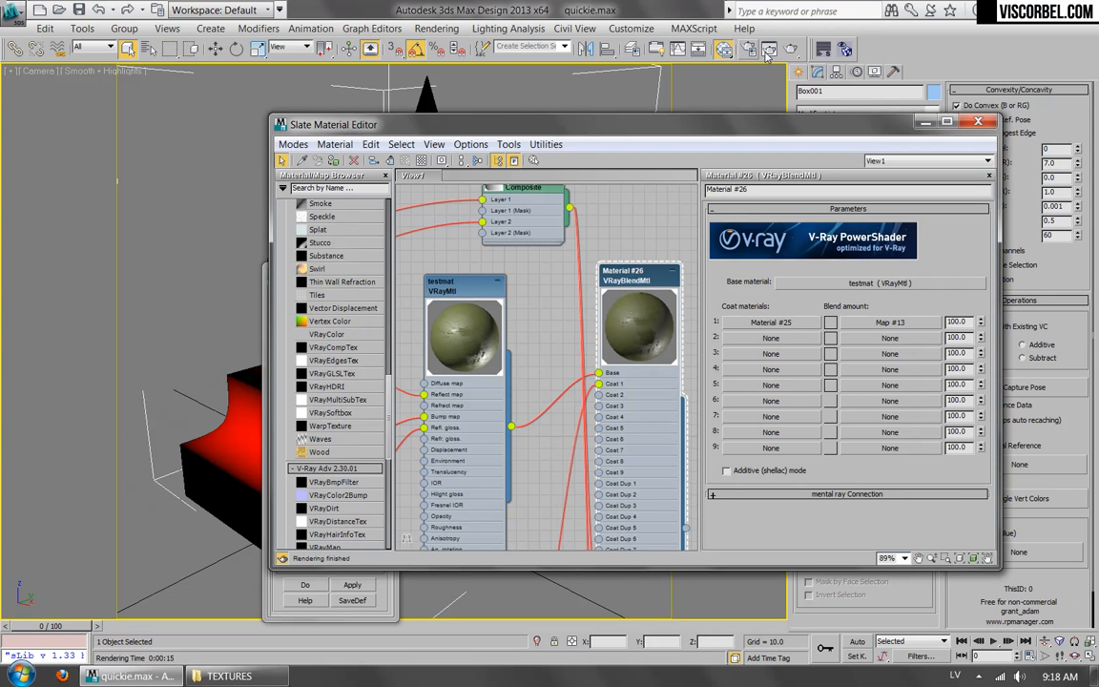
Render the scene, inspect the crevices up close in the frame buffer, and close the render.
left_click(723, 47)
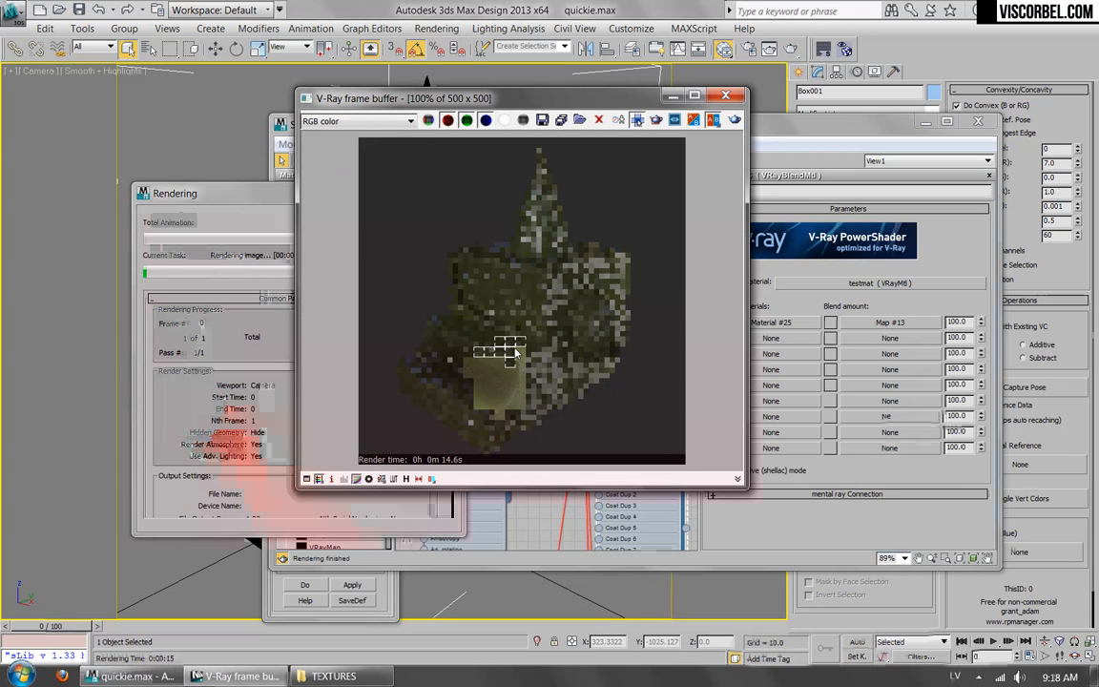
scroll(515, 357, "up", 1)
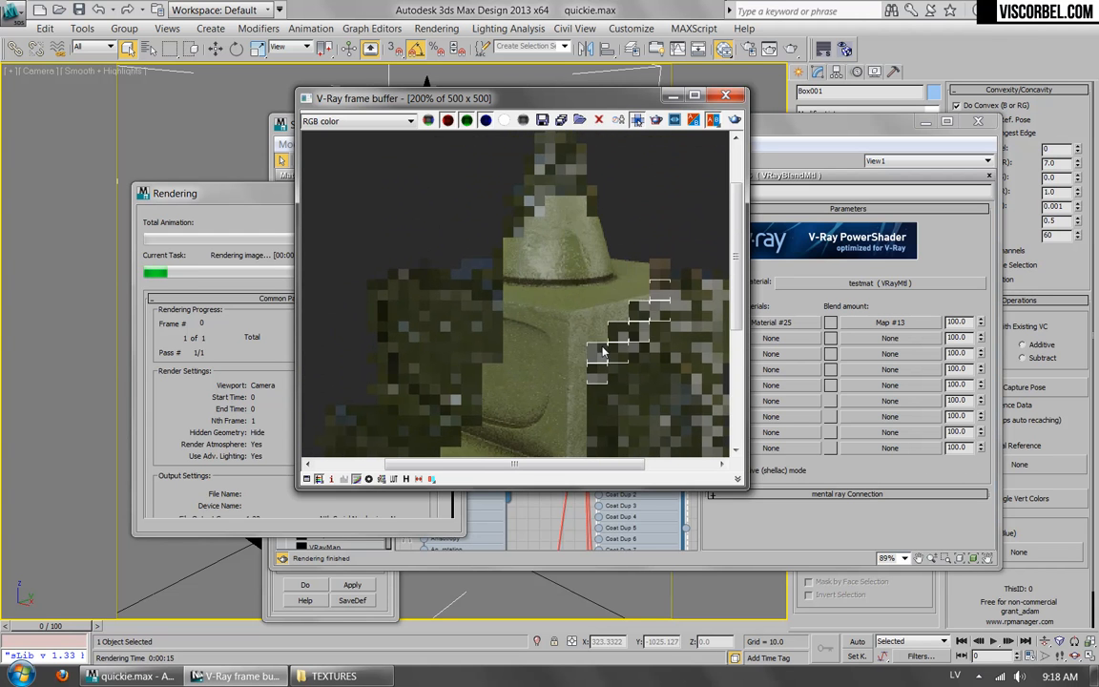
scroll(560, 305, "down", 1)
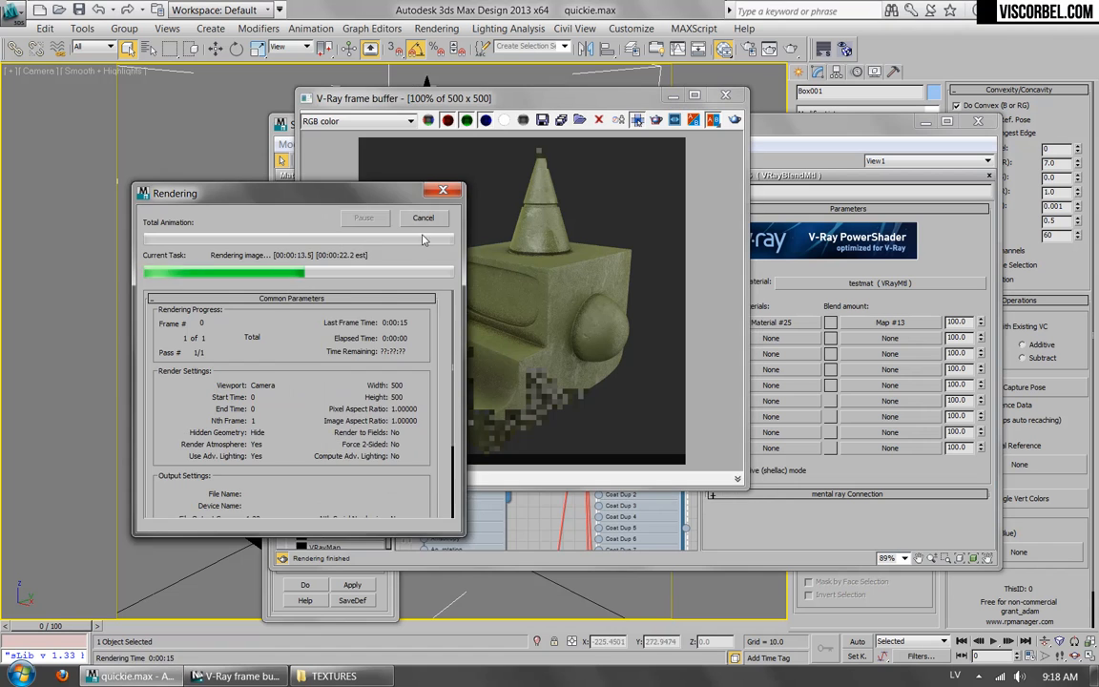
left_click(722, 98)
Disable the Reflect and RGlossiness maps of the dirt coat material, Material #25.
middle_click_drag(508, 386, 490, 246)
scroll(490, 246, "down", 2)
middle_click_drag(473, 445, 553, 294)
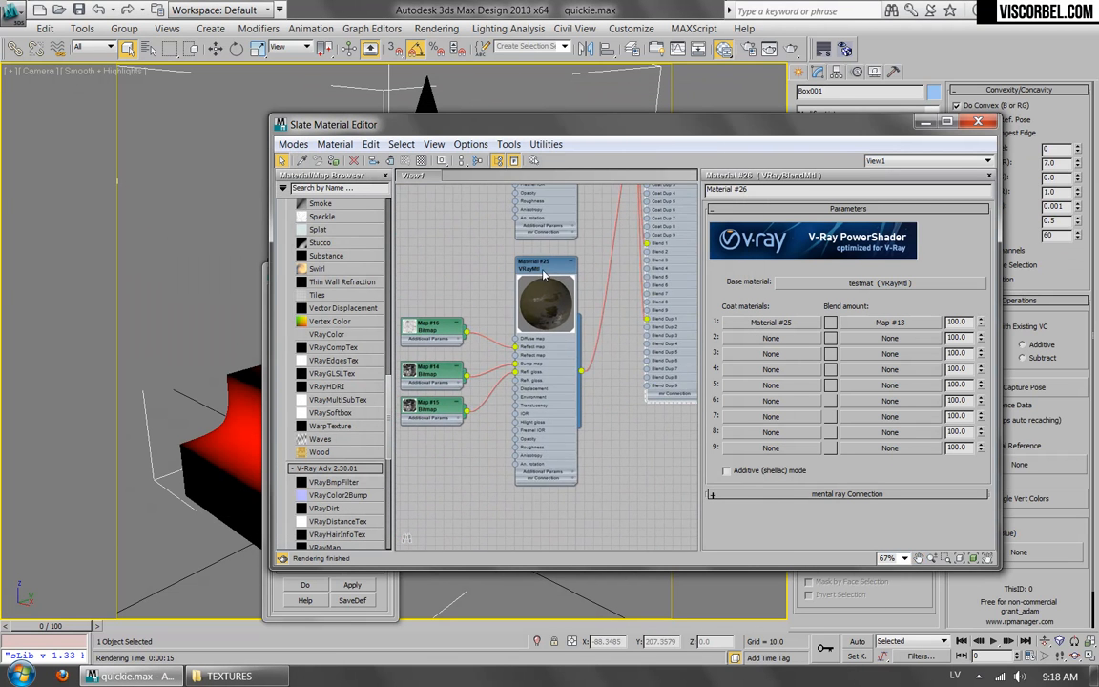
scroll(545, 262, "up", 1)
double_click(544, 268)
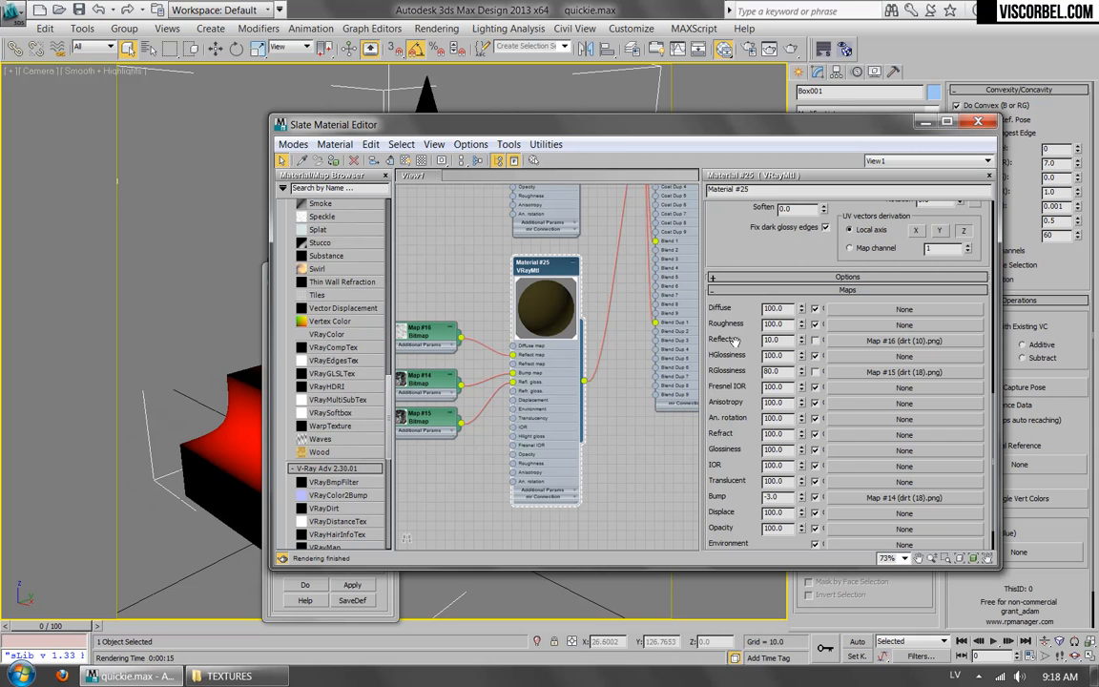
Desaturate the dirt coat material's diffuse color to a dark grey with red, green and blue at 13.
scroll(801, 305, "up", 6)
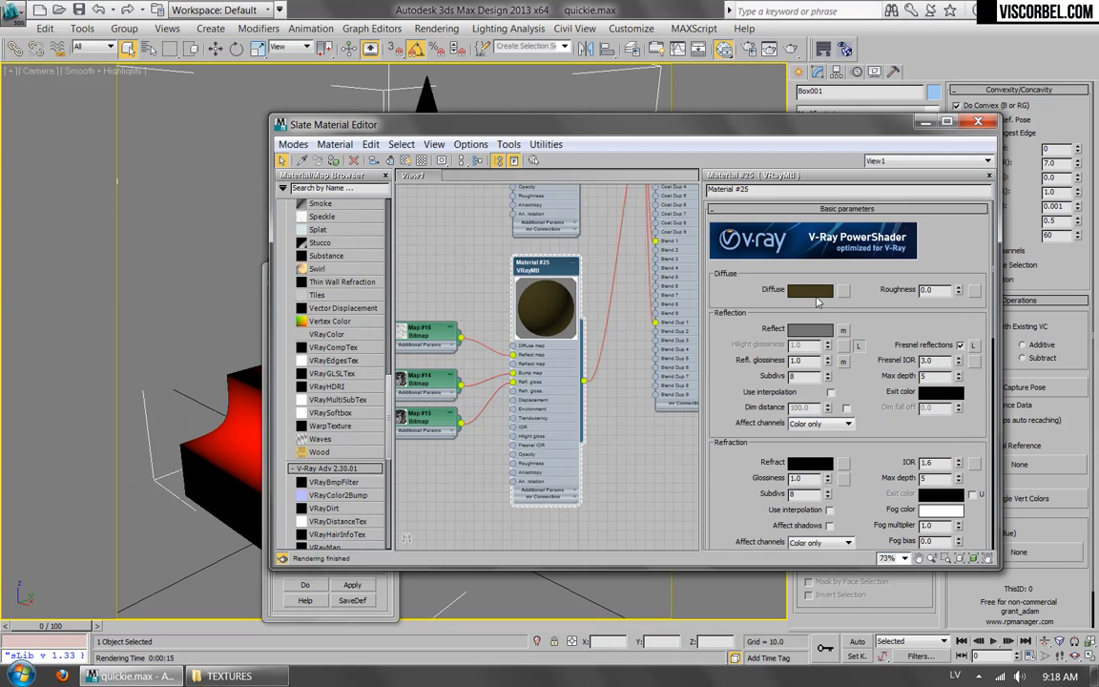
left_click(809, 290)
left_click_drag(547, 156, 400, 151)
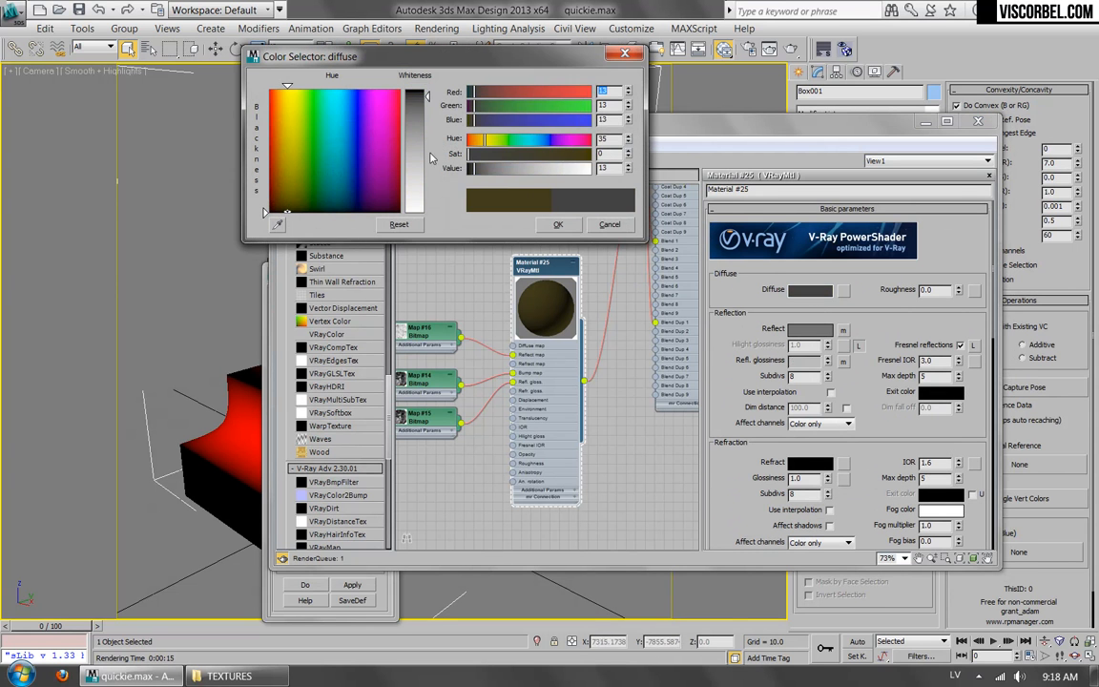
left_click(557, 225)
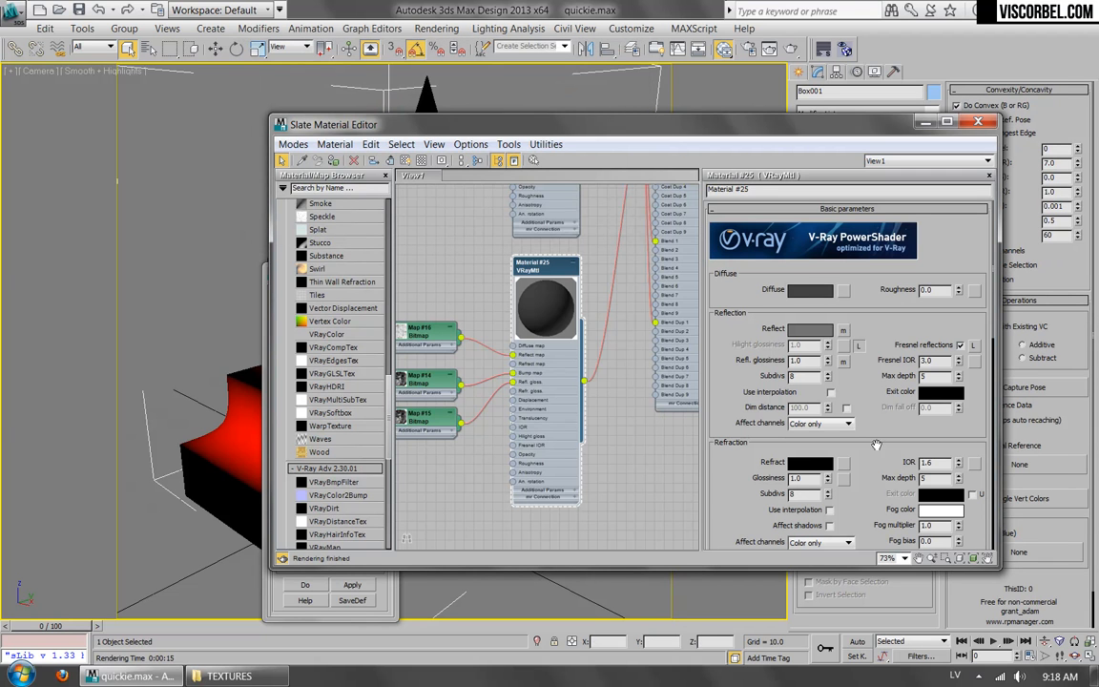
Set the testmat material's Fresnel IOR to 8.0.
middle_click_drag(569, 262, 574, 499)
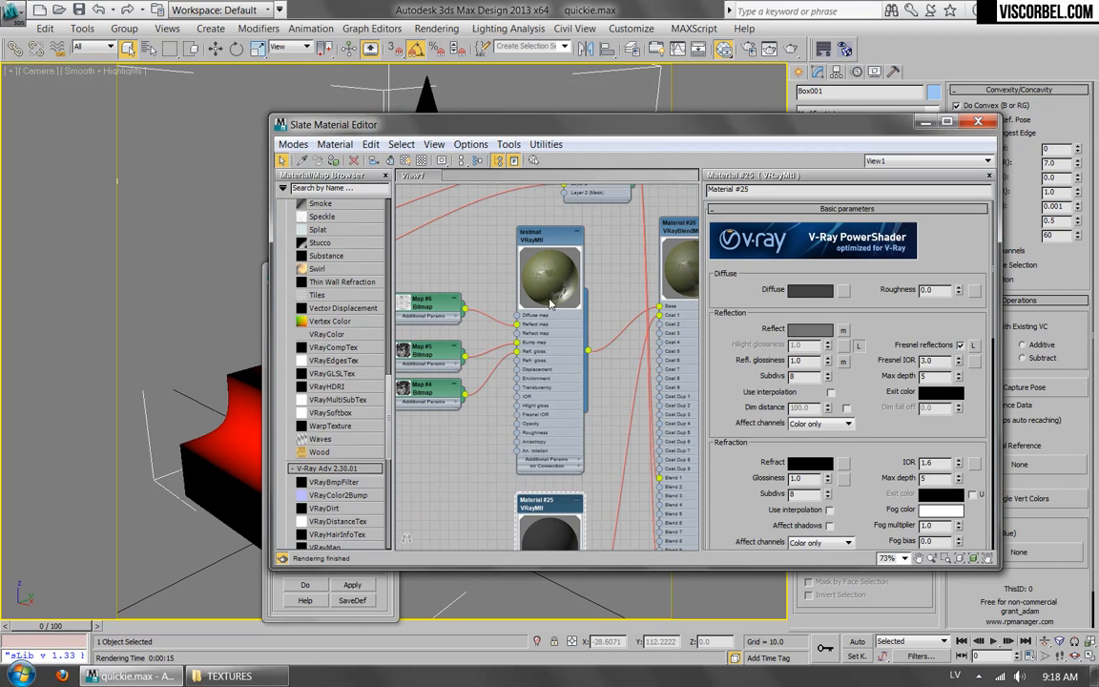
double_click(539, 242)
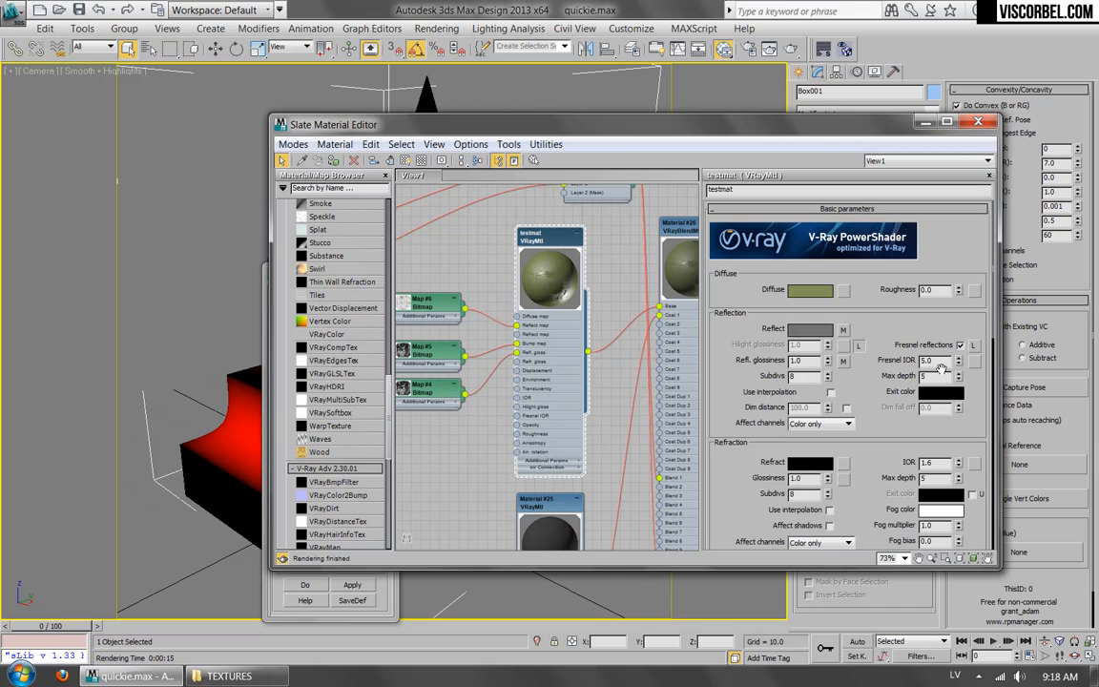
key("Return")
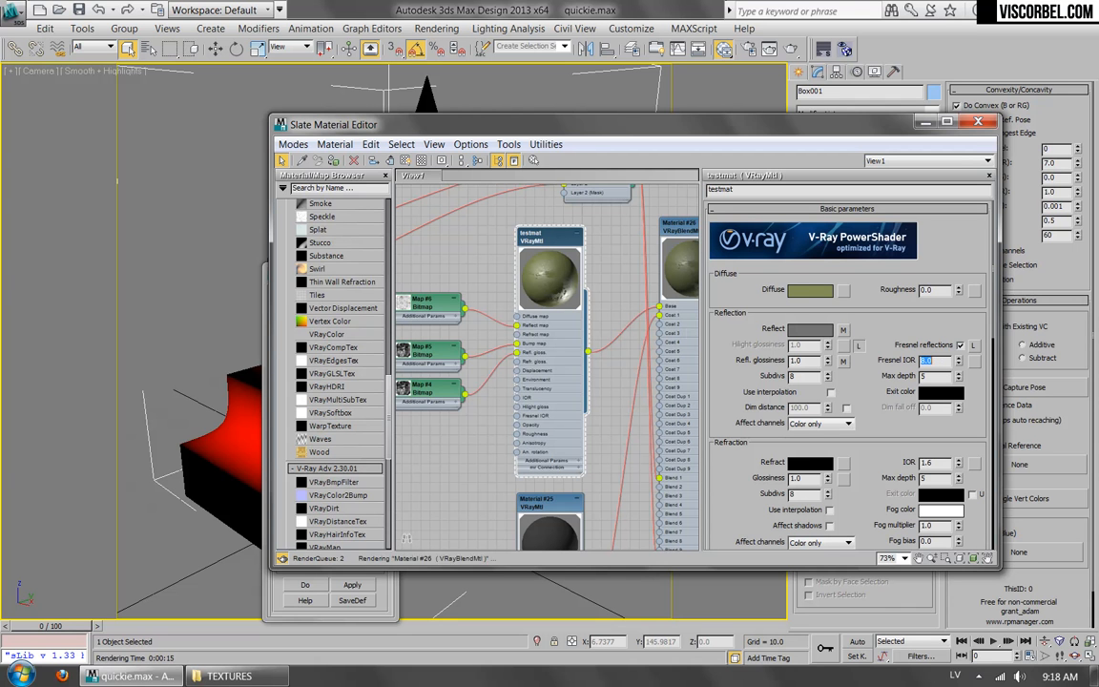
Render the scene again and examine the dirt in the crevices at different zoom levels.
left_click(791, 50)
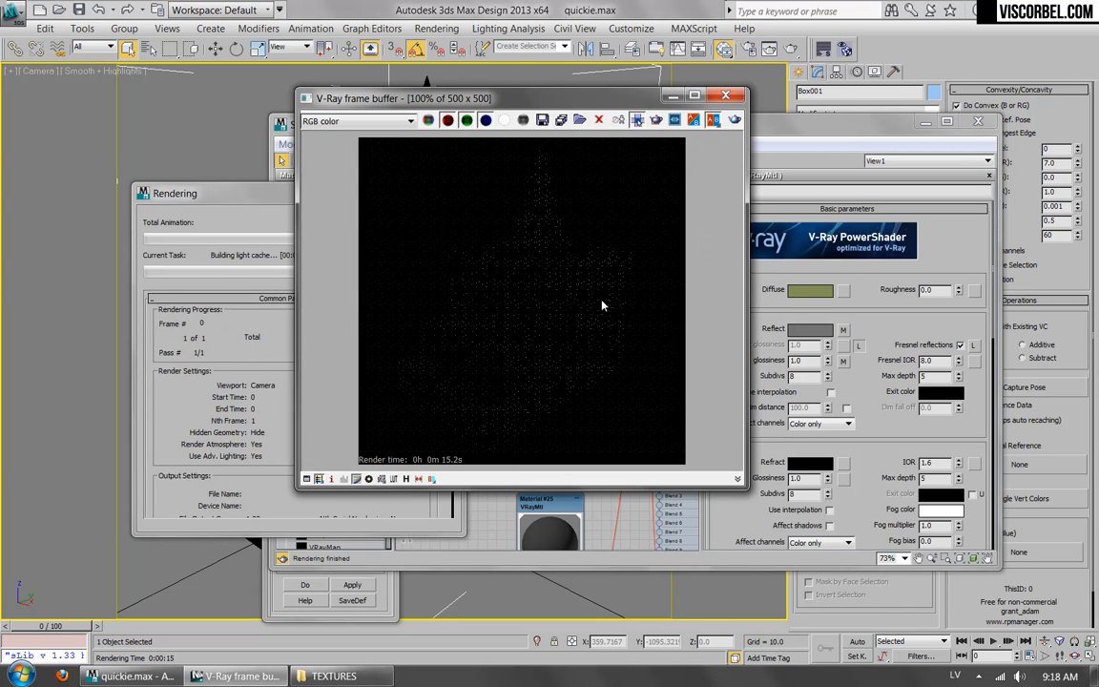
scroll(493, 382, "up", 1)
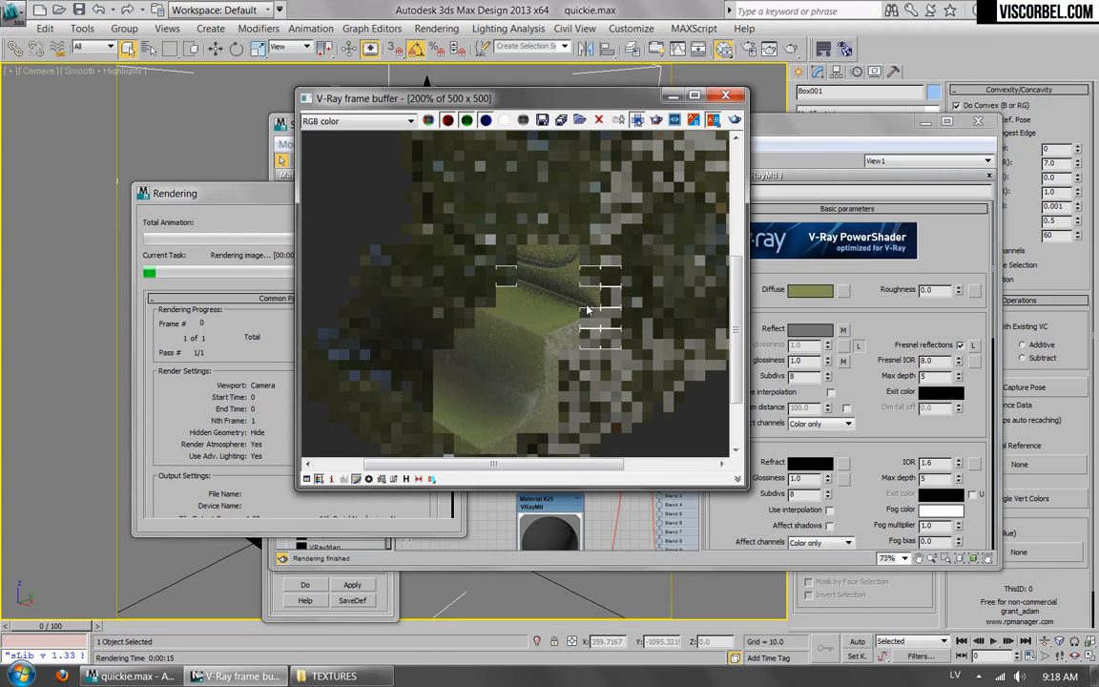
scroll(570, 324, "down", 2)
scroll(556, 308, "up", 1)
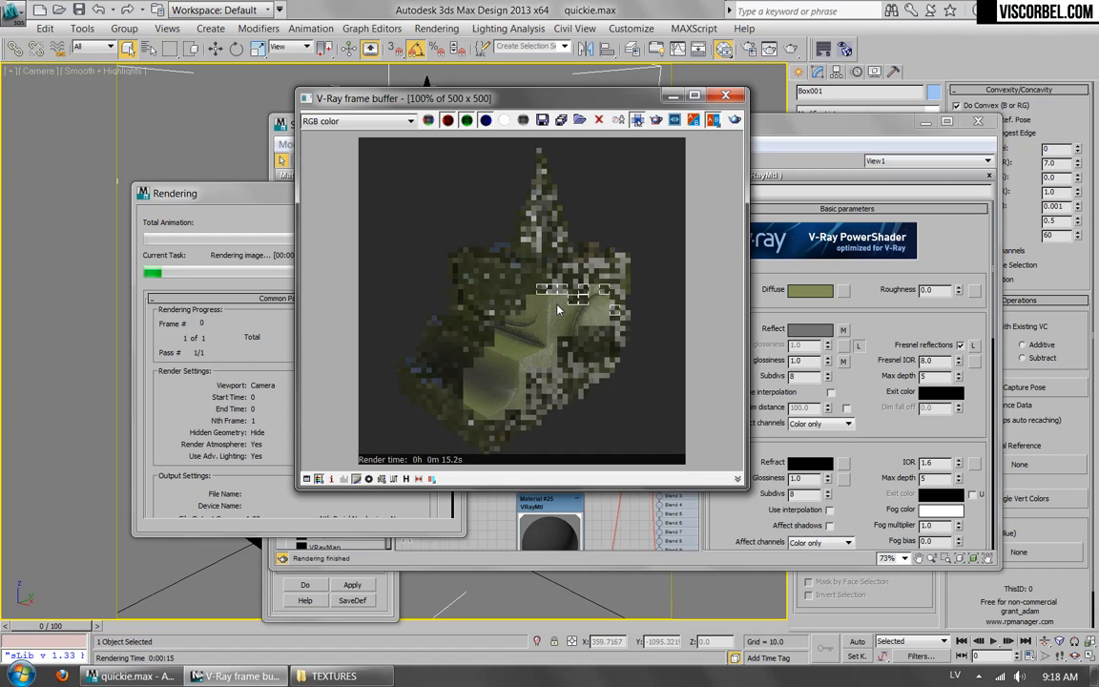